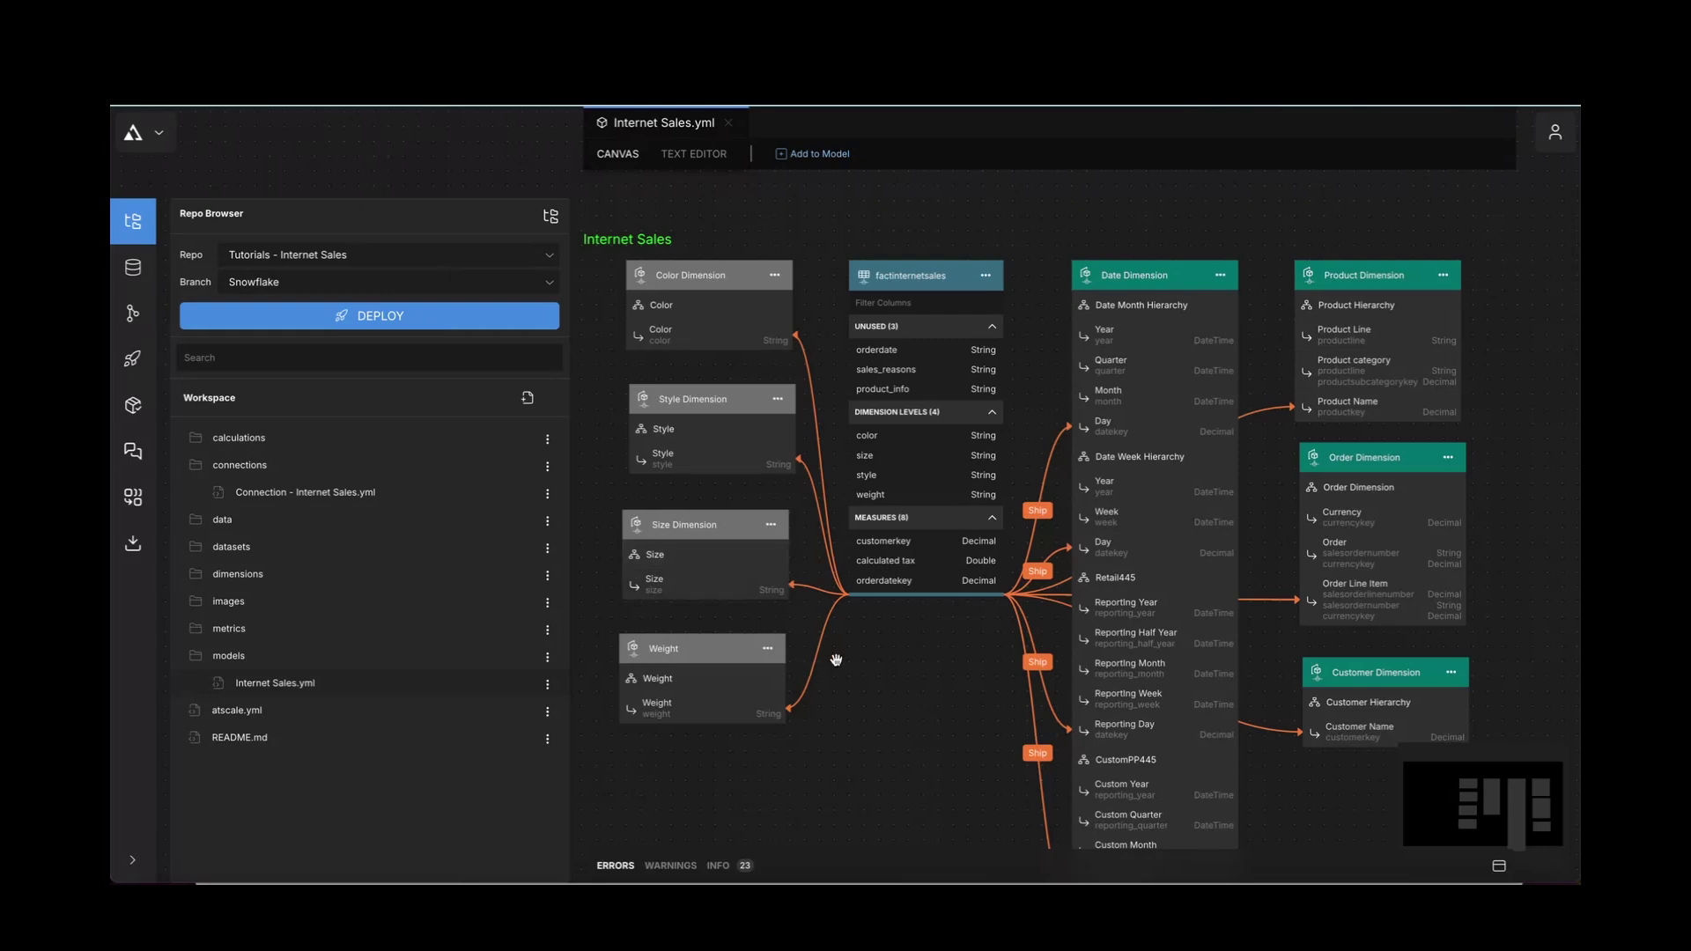
# Pan the diagram, then review the Internet Sales model's YAML source in the text editor.
pyautogui.moveTo(836, 660); pyautogui.dragTo(907, 672)
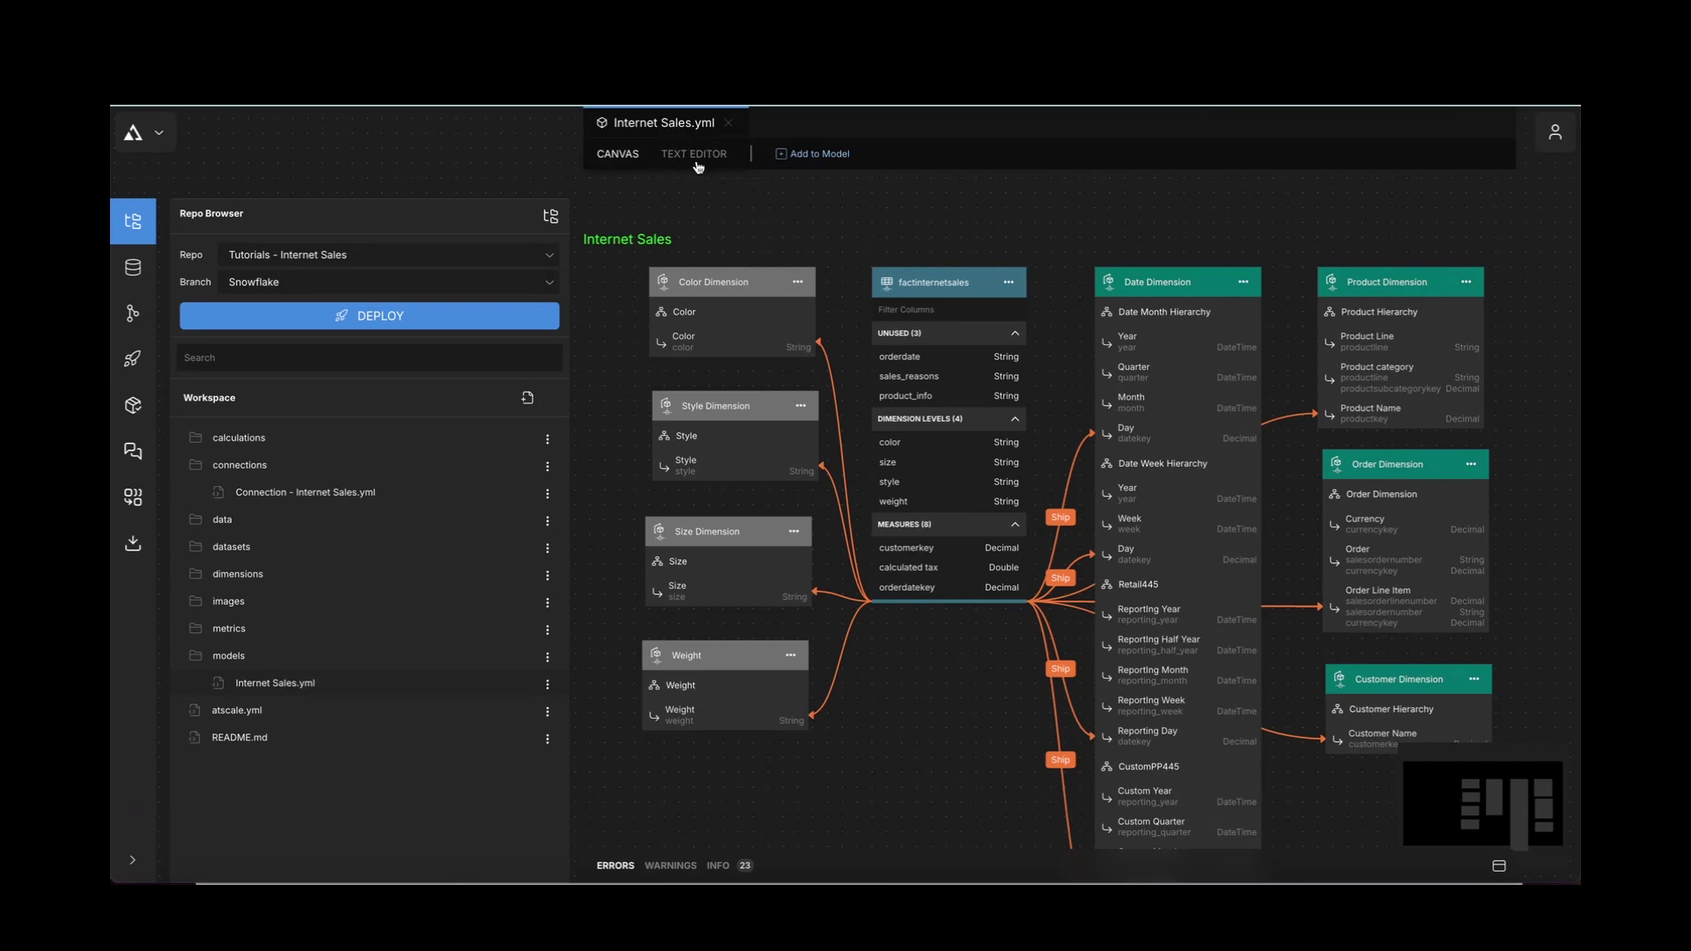
pyautogui.moveTo(894, 220); pyautogui.dragTo(883, 230)
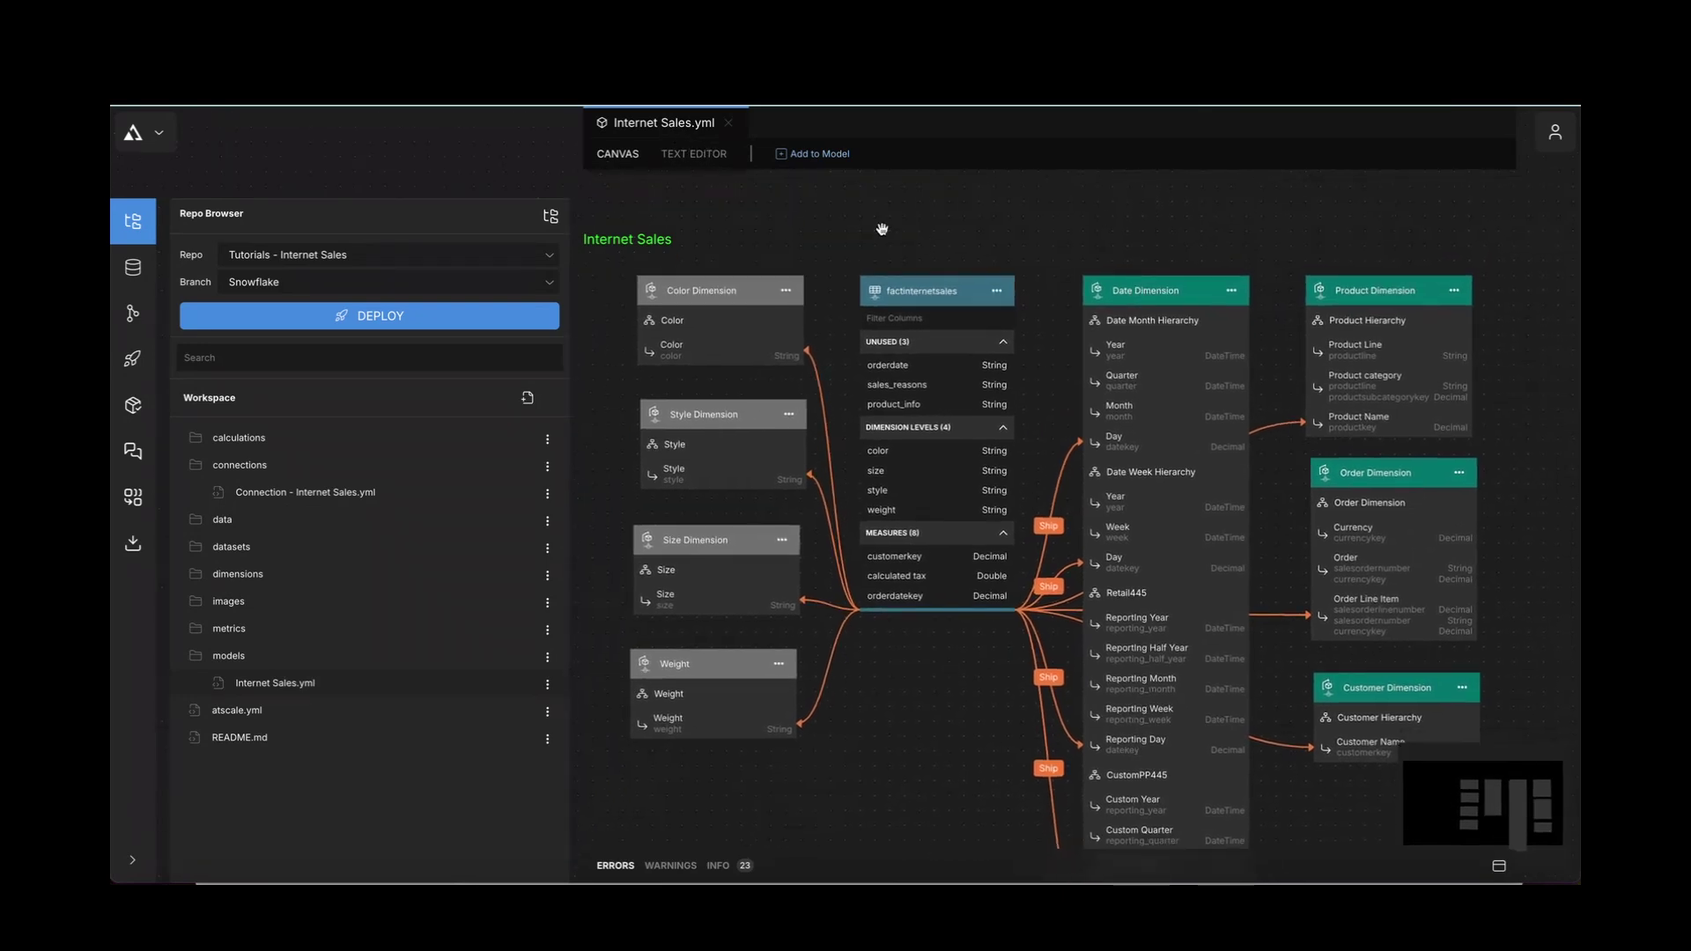
pyautogui.click(693, 155)
pyautogui.scroll(-3, 860, 428)
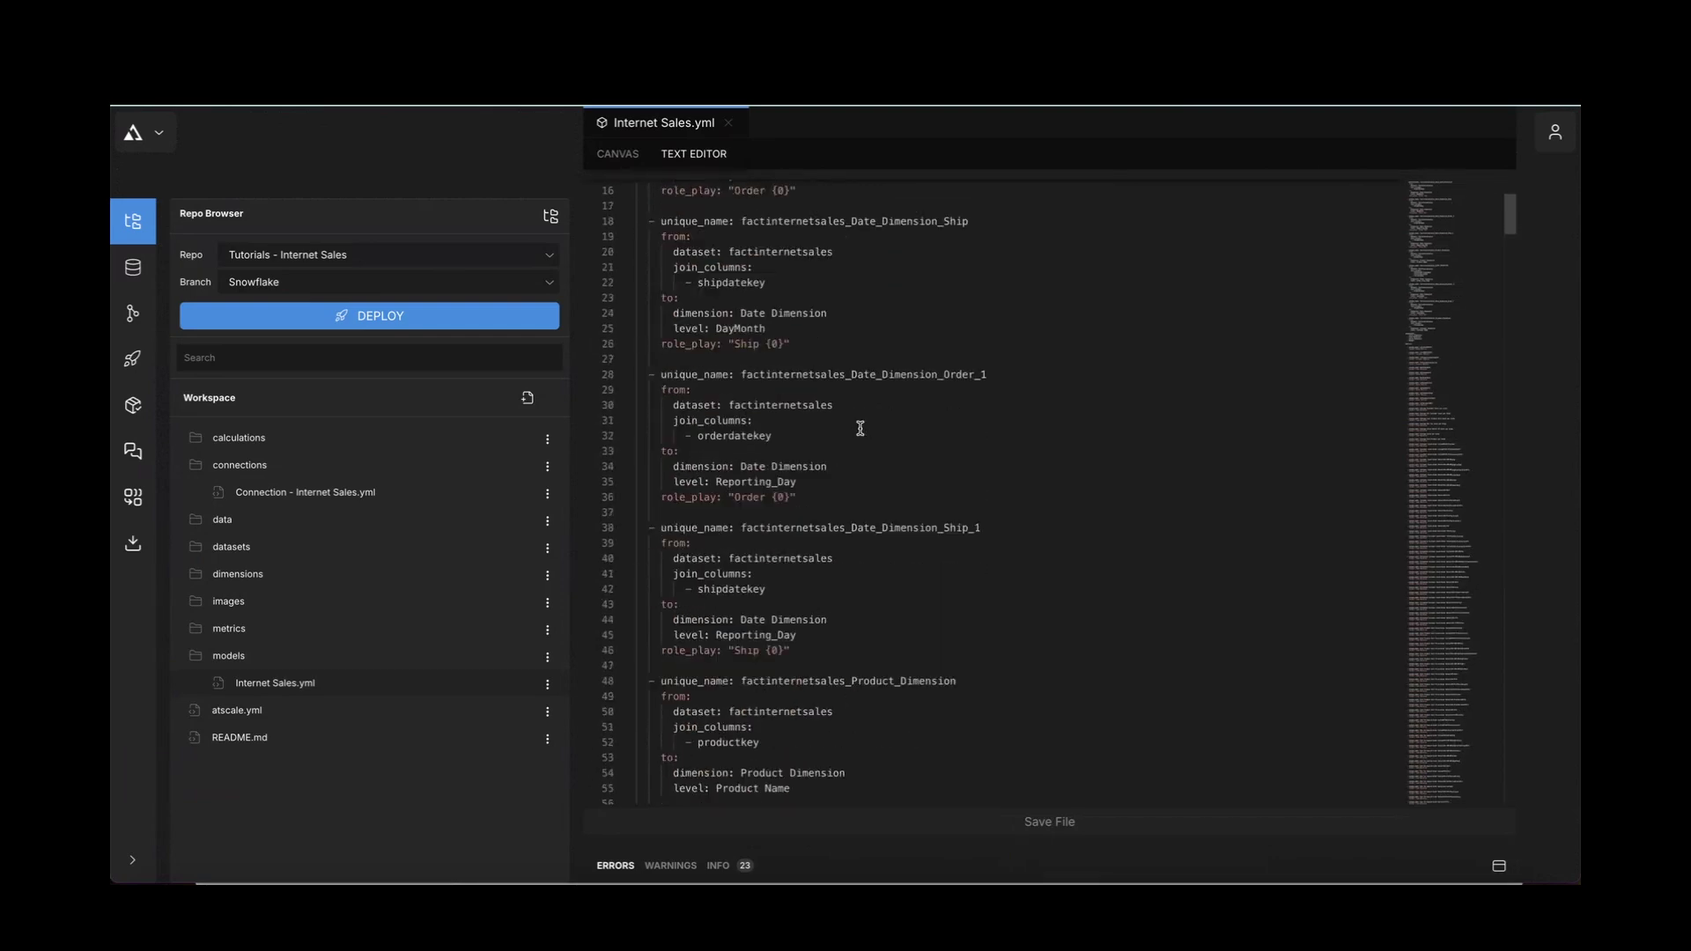
pyautogui.scroll(-12, 861, 428)
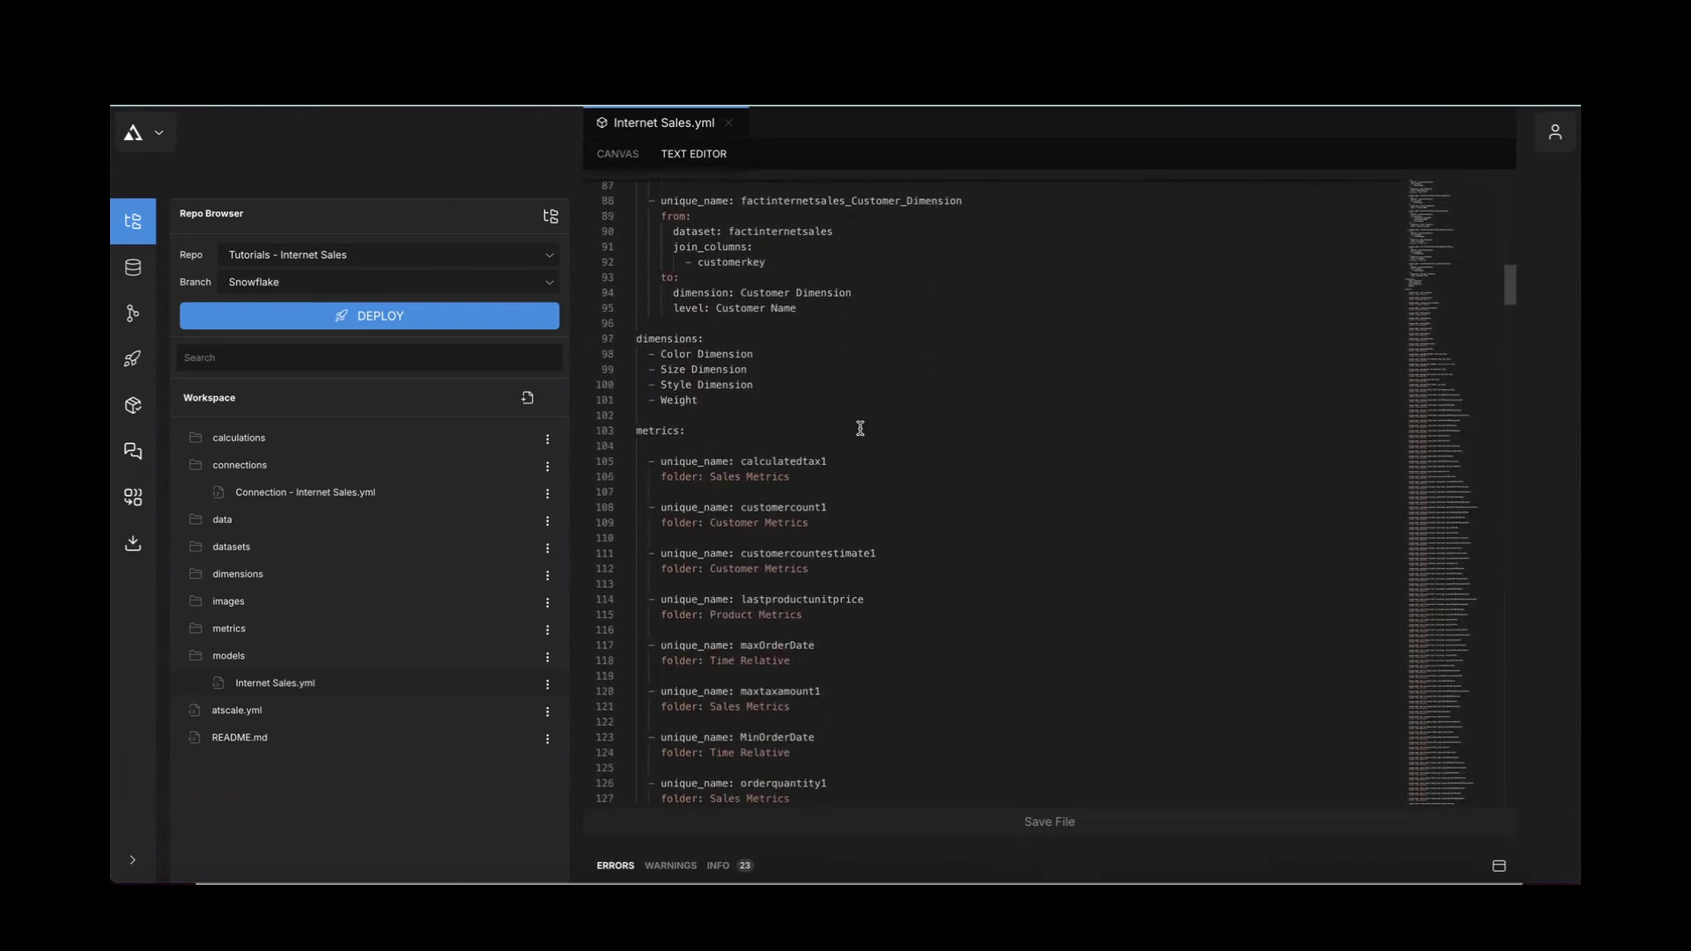
pyautogui.scroll(15, 860, 428)
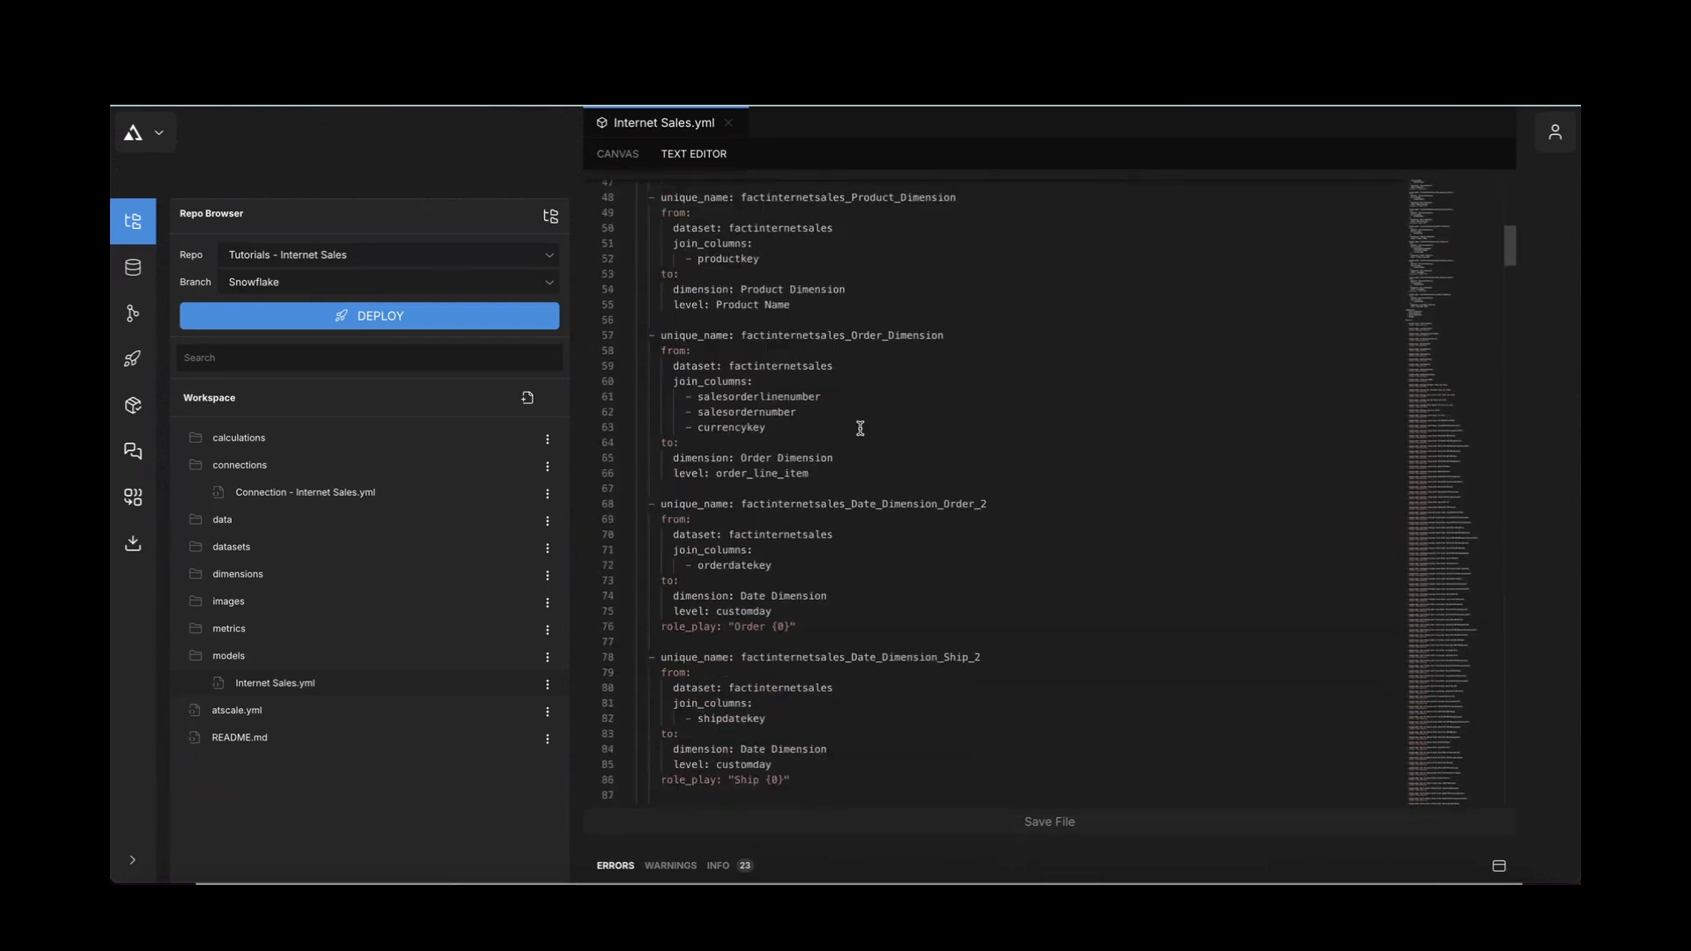
# Return to the canvas, select all cards, and bring up the Customer Dimension's options.
pyautogui.click(616, 156)
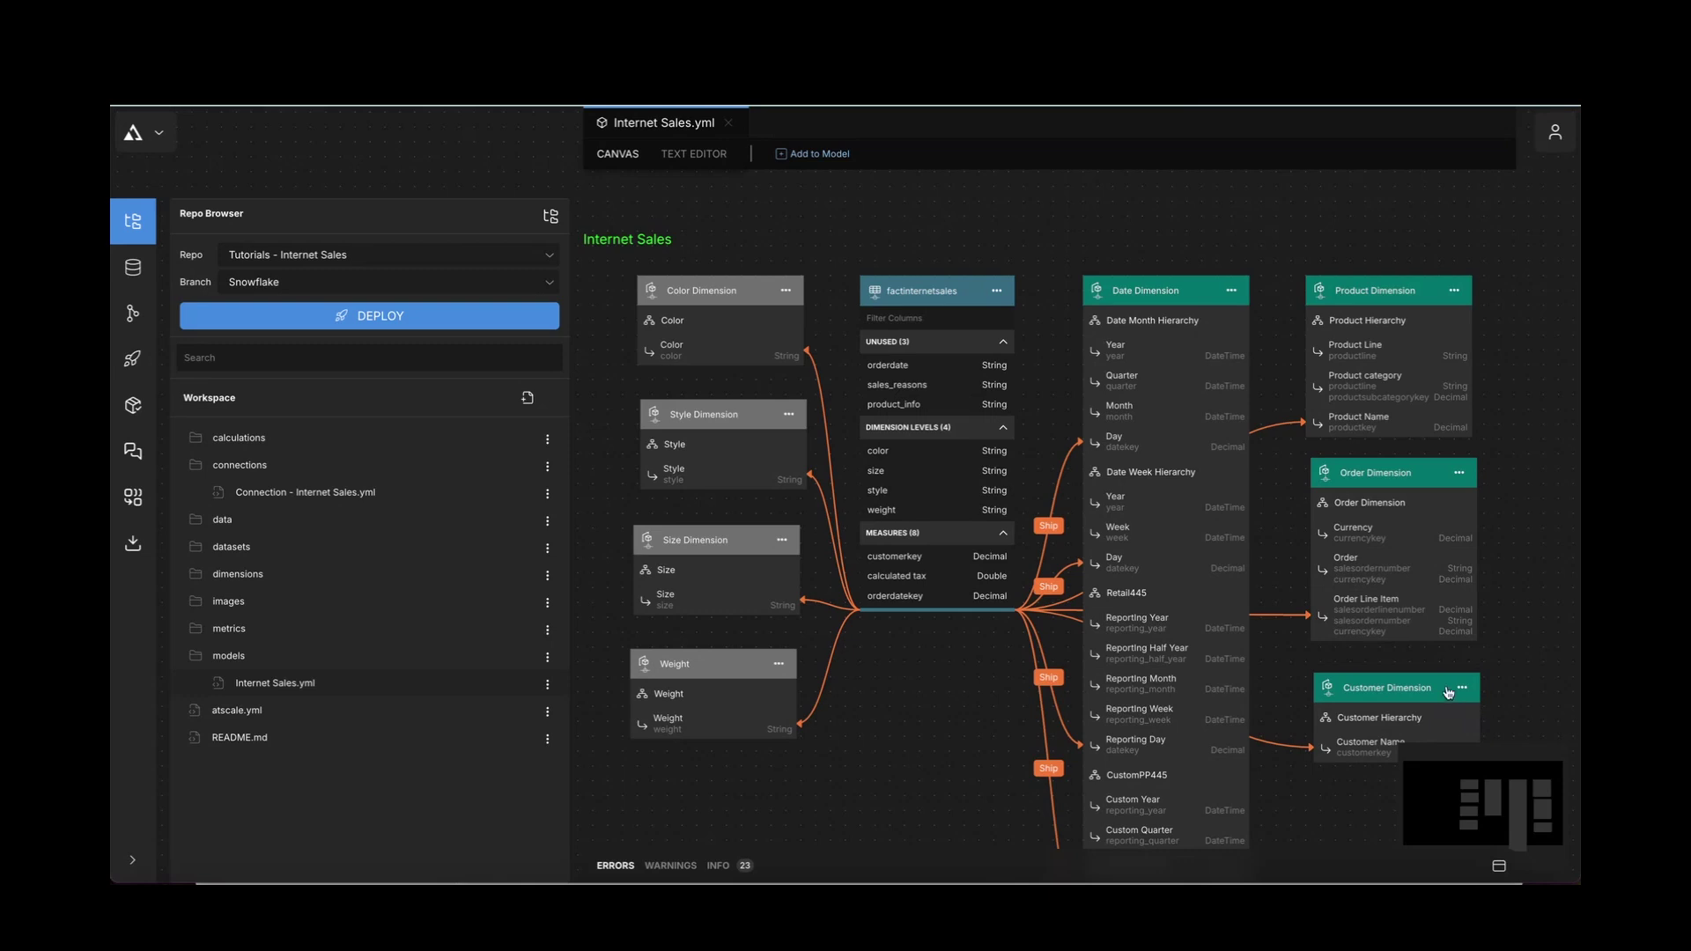
pyautogui.moveTo(952, 282)
pyautogui.mouseDown()
pyautogui.moveTo(949, 445)
pyautogui.moveTo(949, 280)
pyautogui.mouseUp()
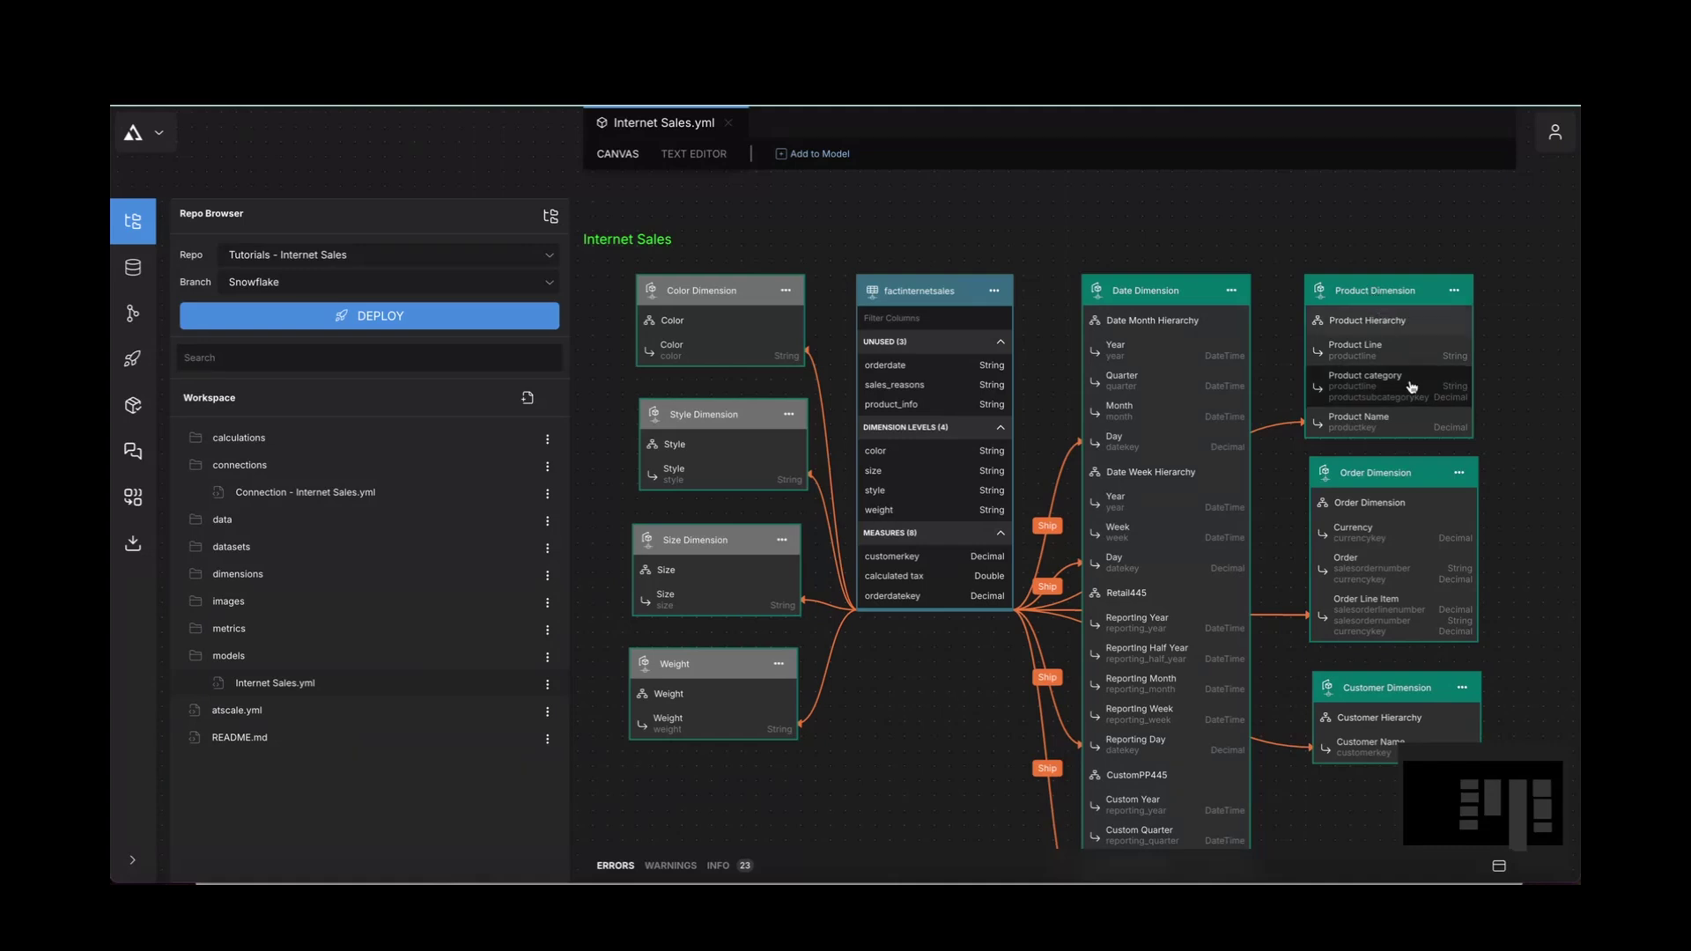
pyautogui.click(1462, 688)
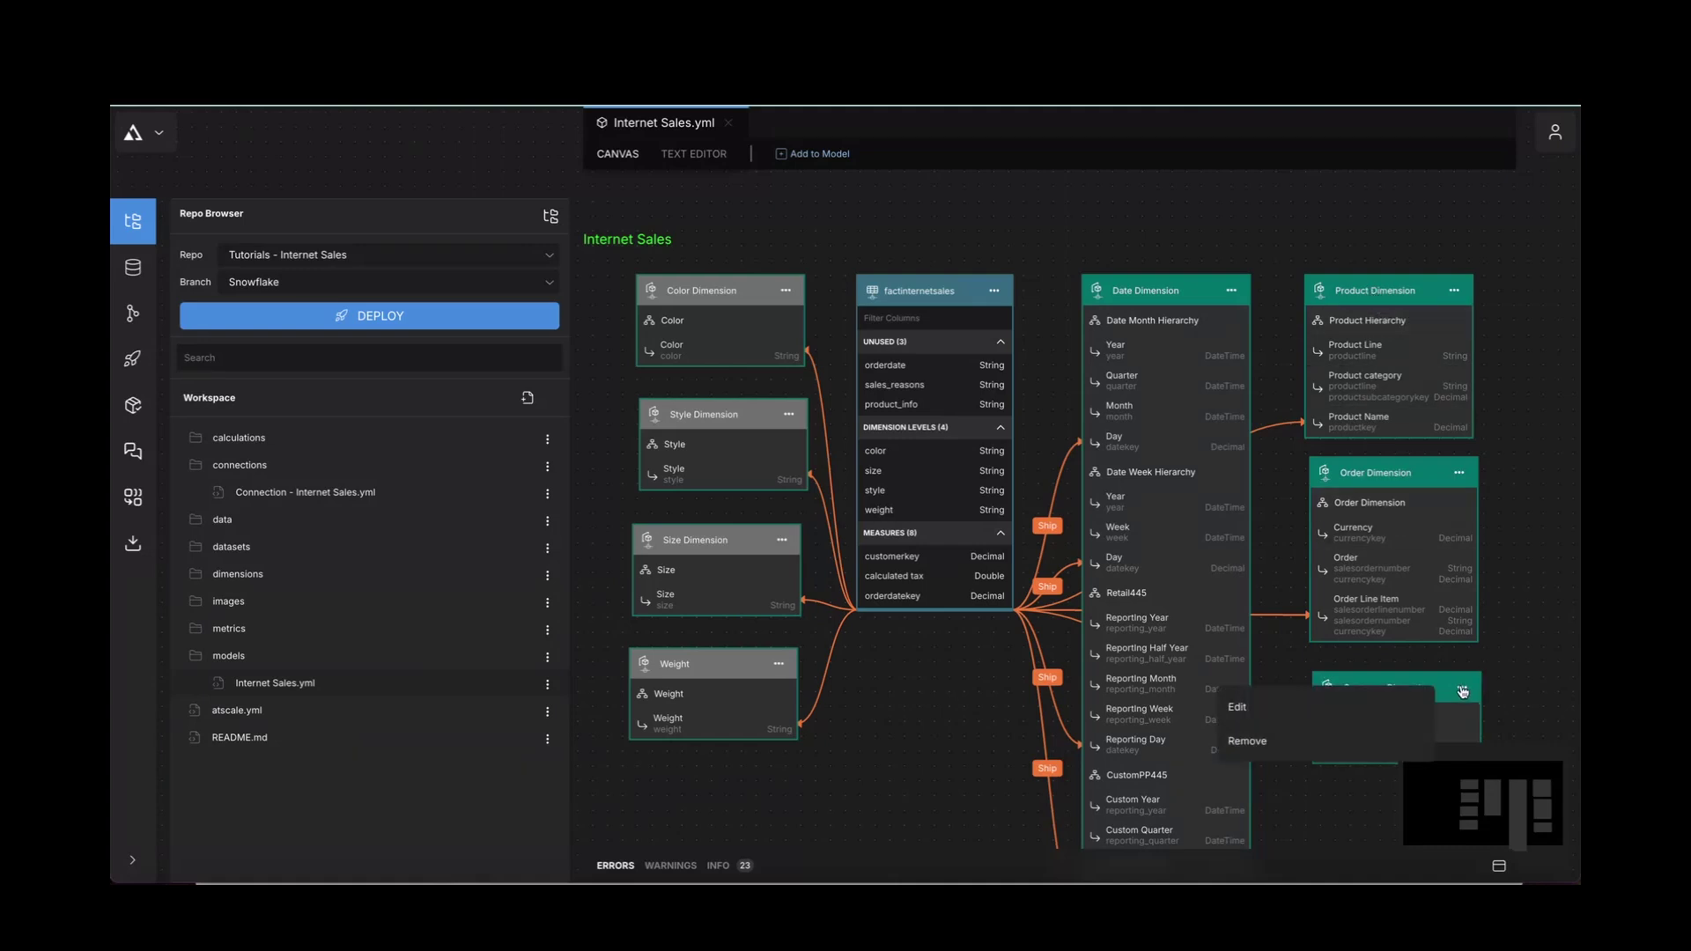
# Edit the Customer Dimension, then open its Geography Dimension and pan to dim_geo_state.
pyautogui.click(1319, 702)
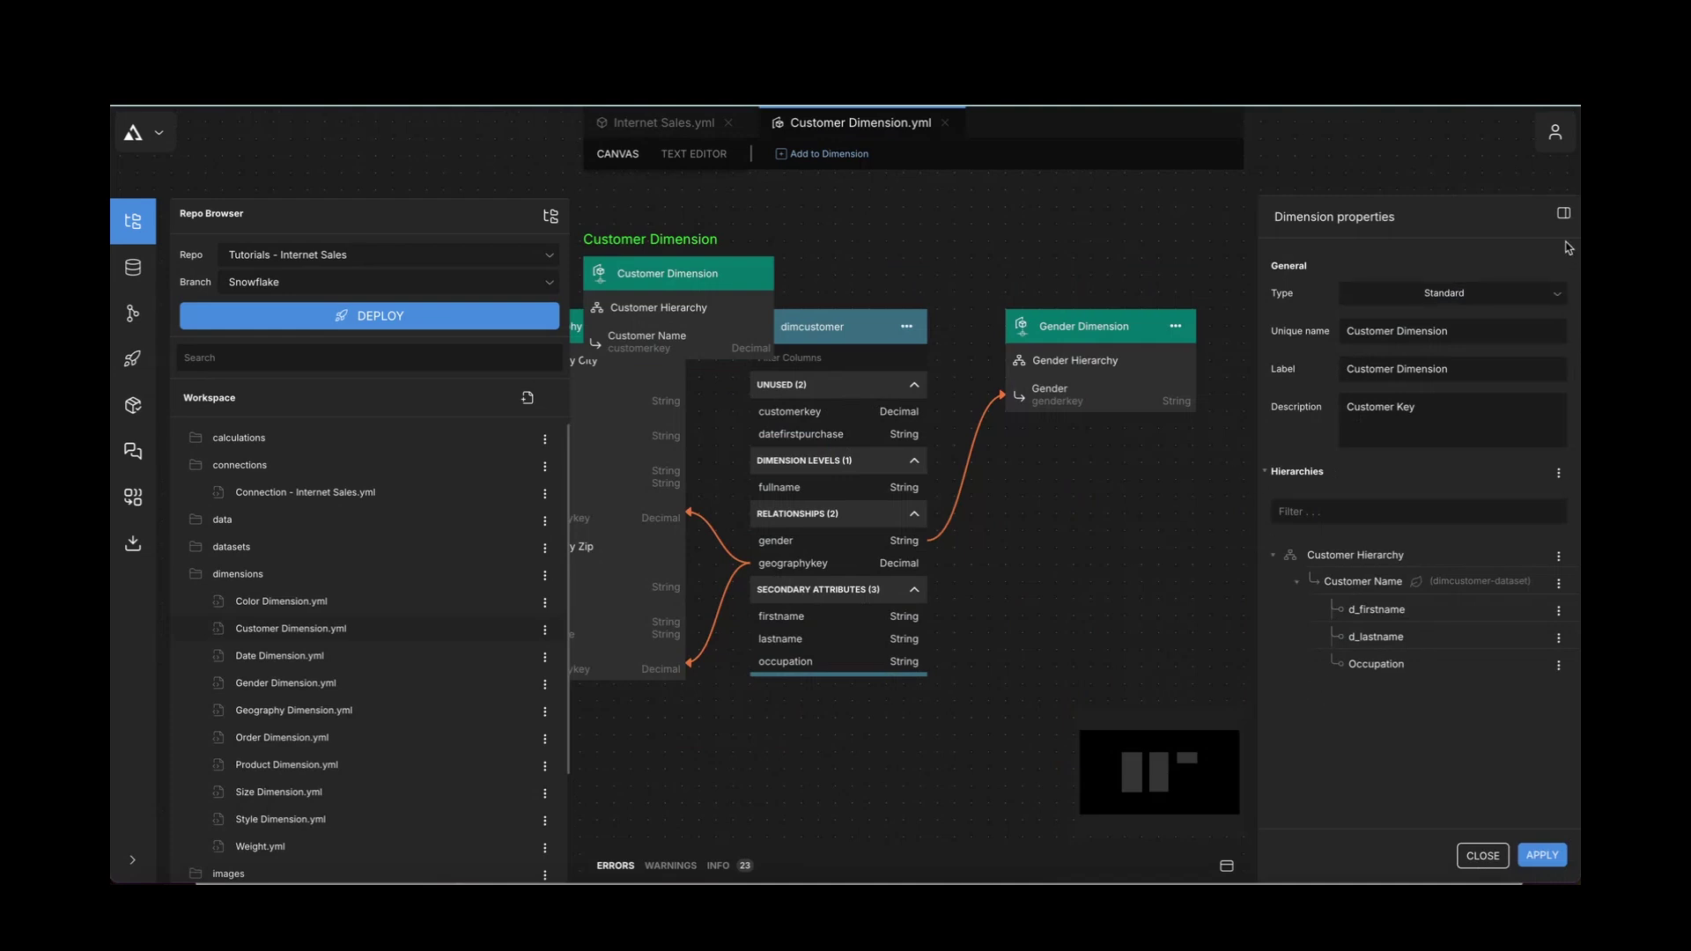
pyautogui.click(1563, 213)
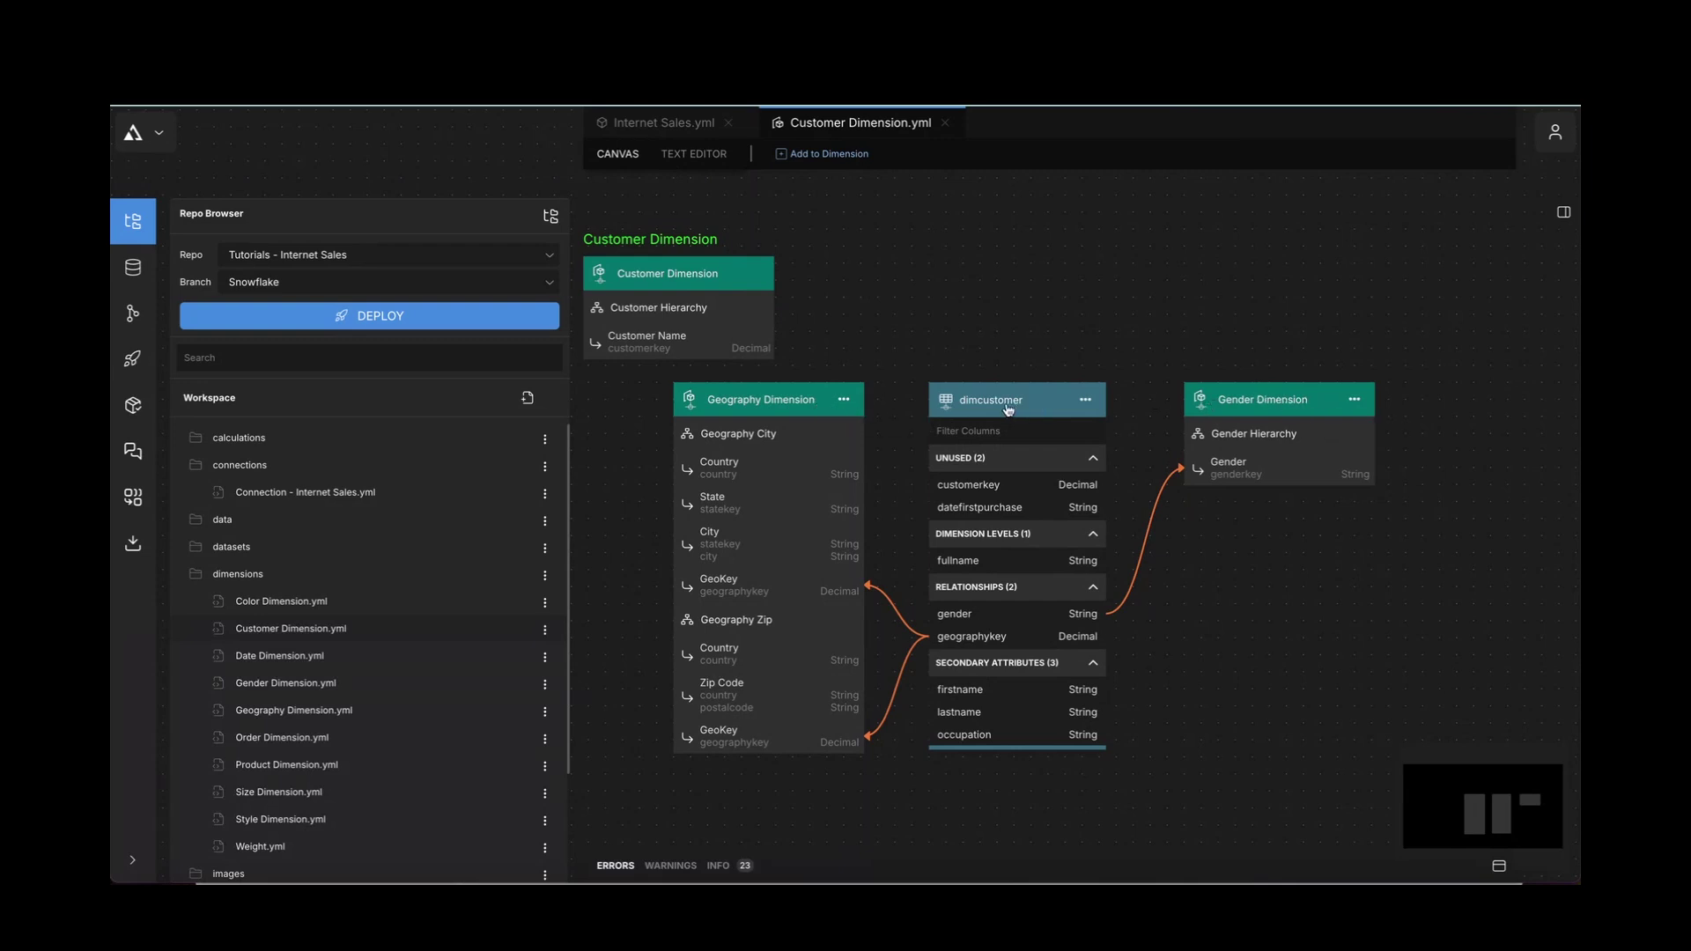
pyautogui.click(845, 401)
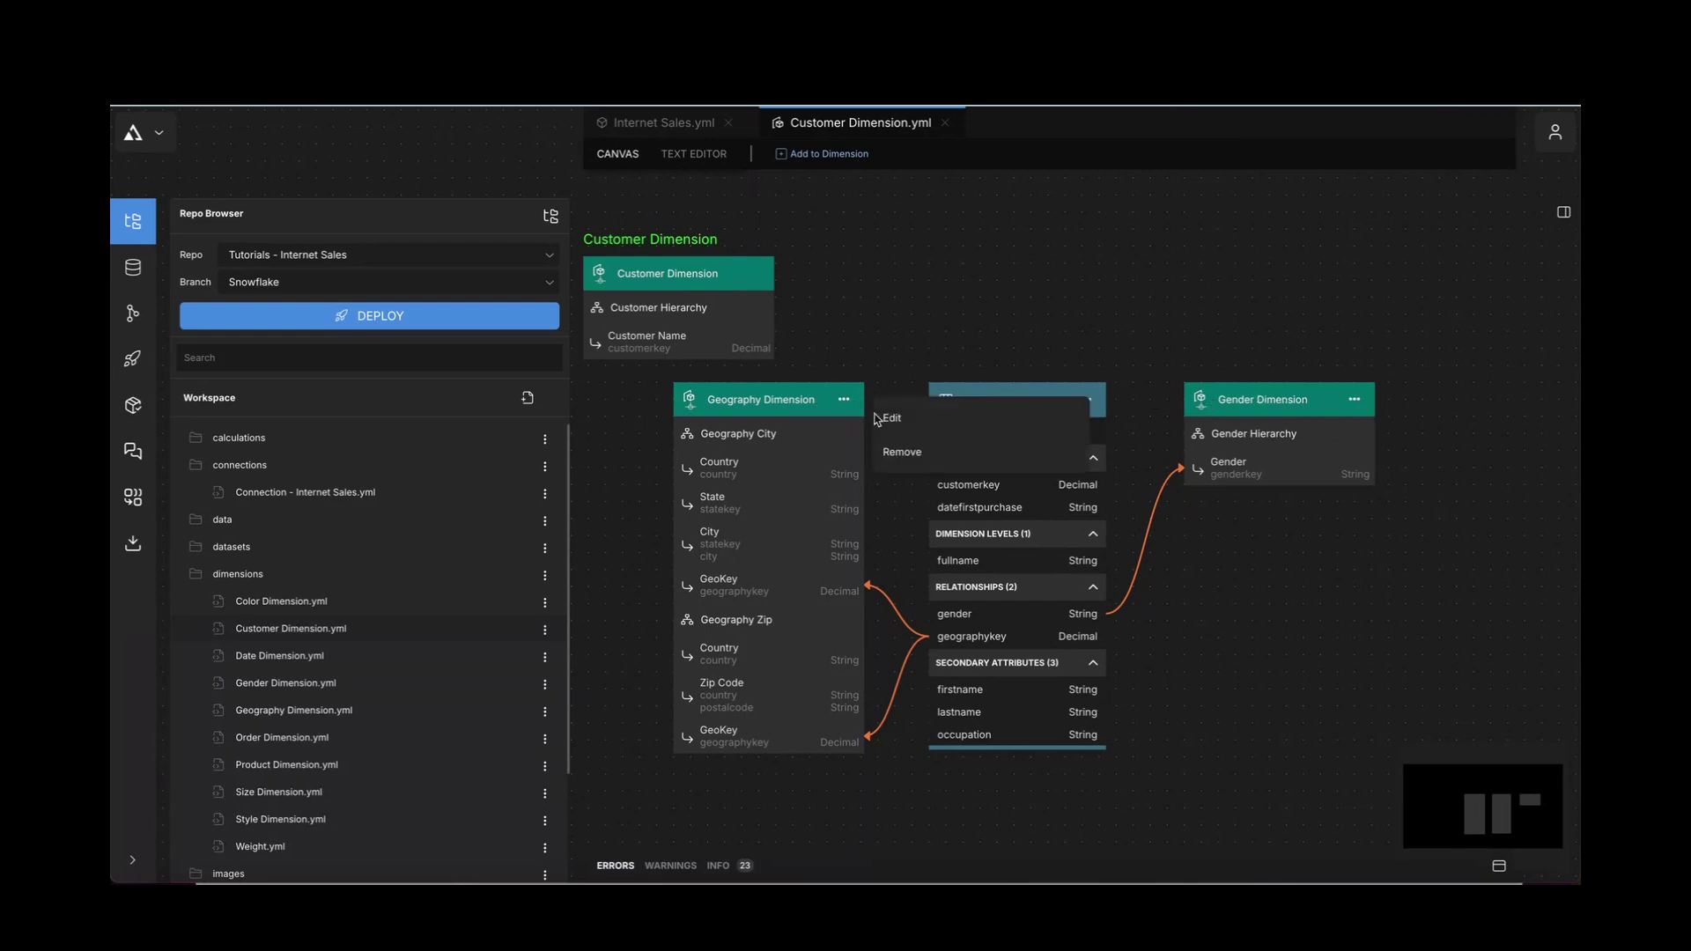
pyautogui.click(903, 421)
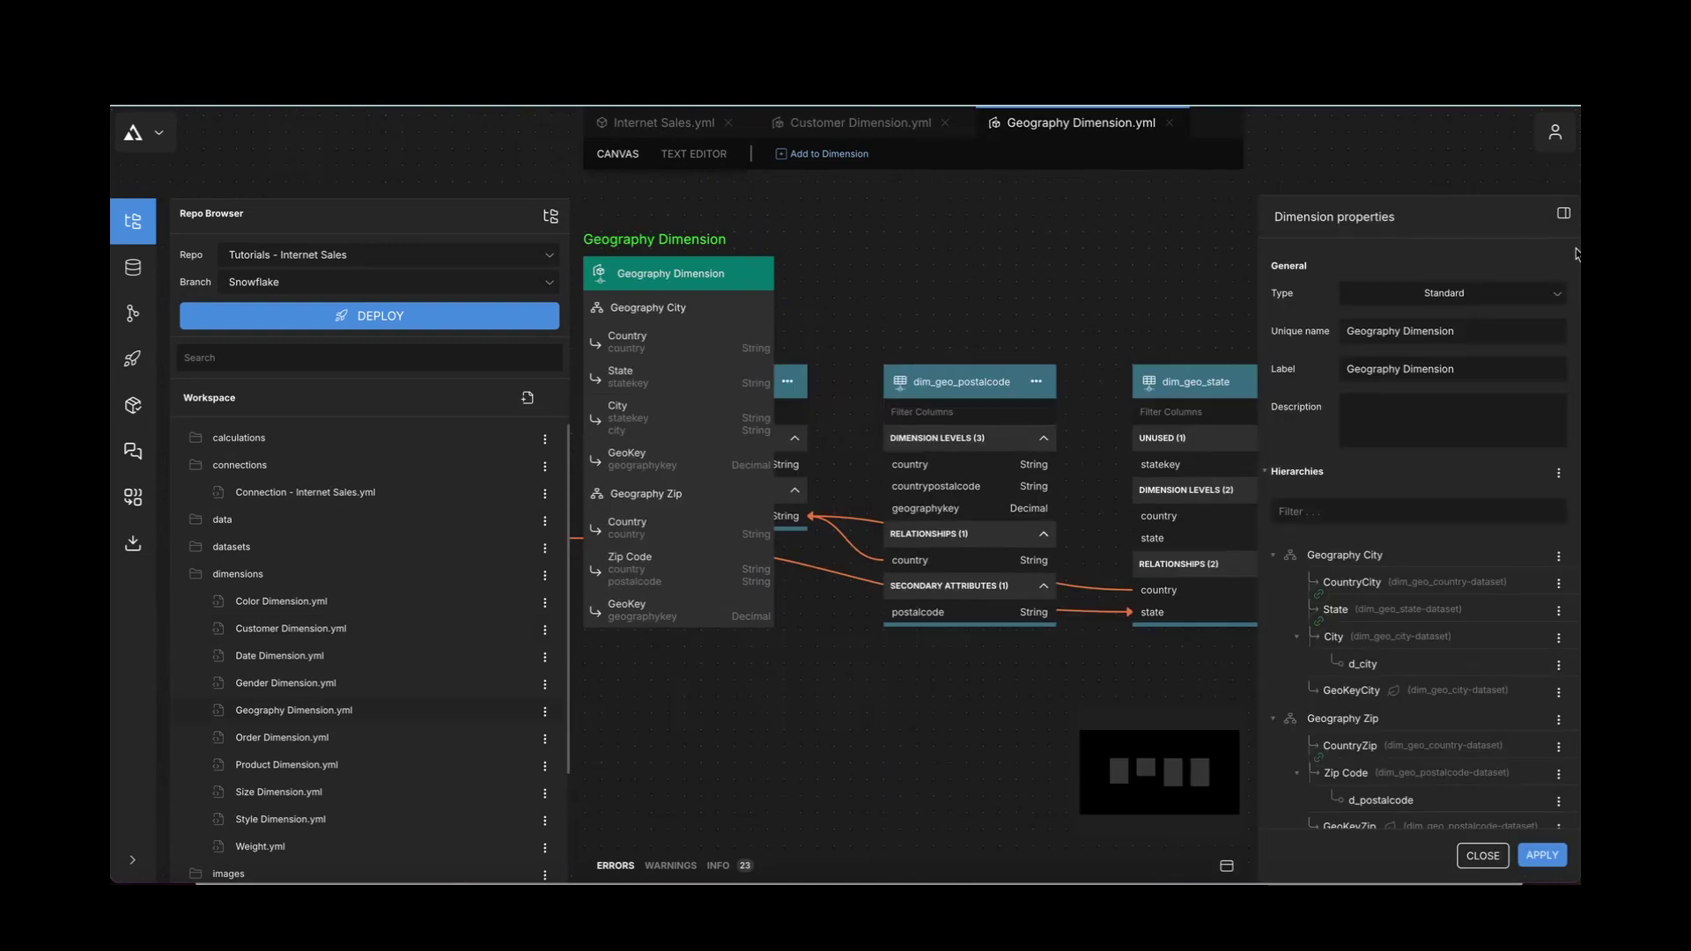
pyautogui.click(1566, 218)
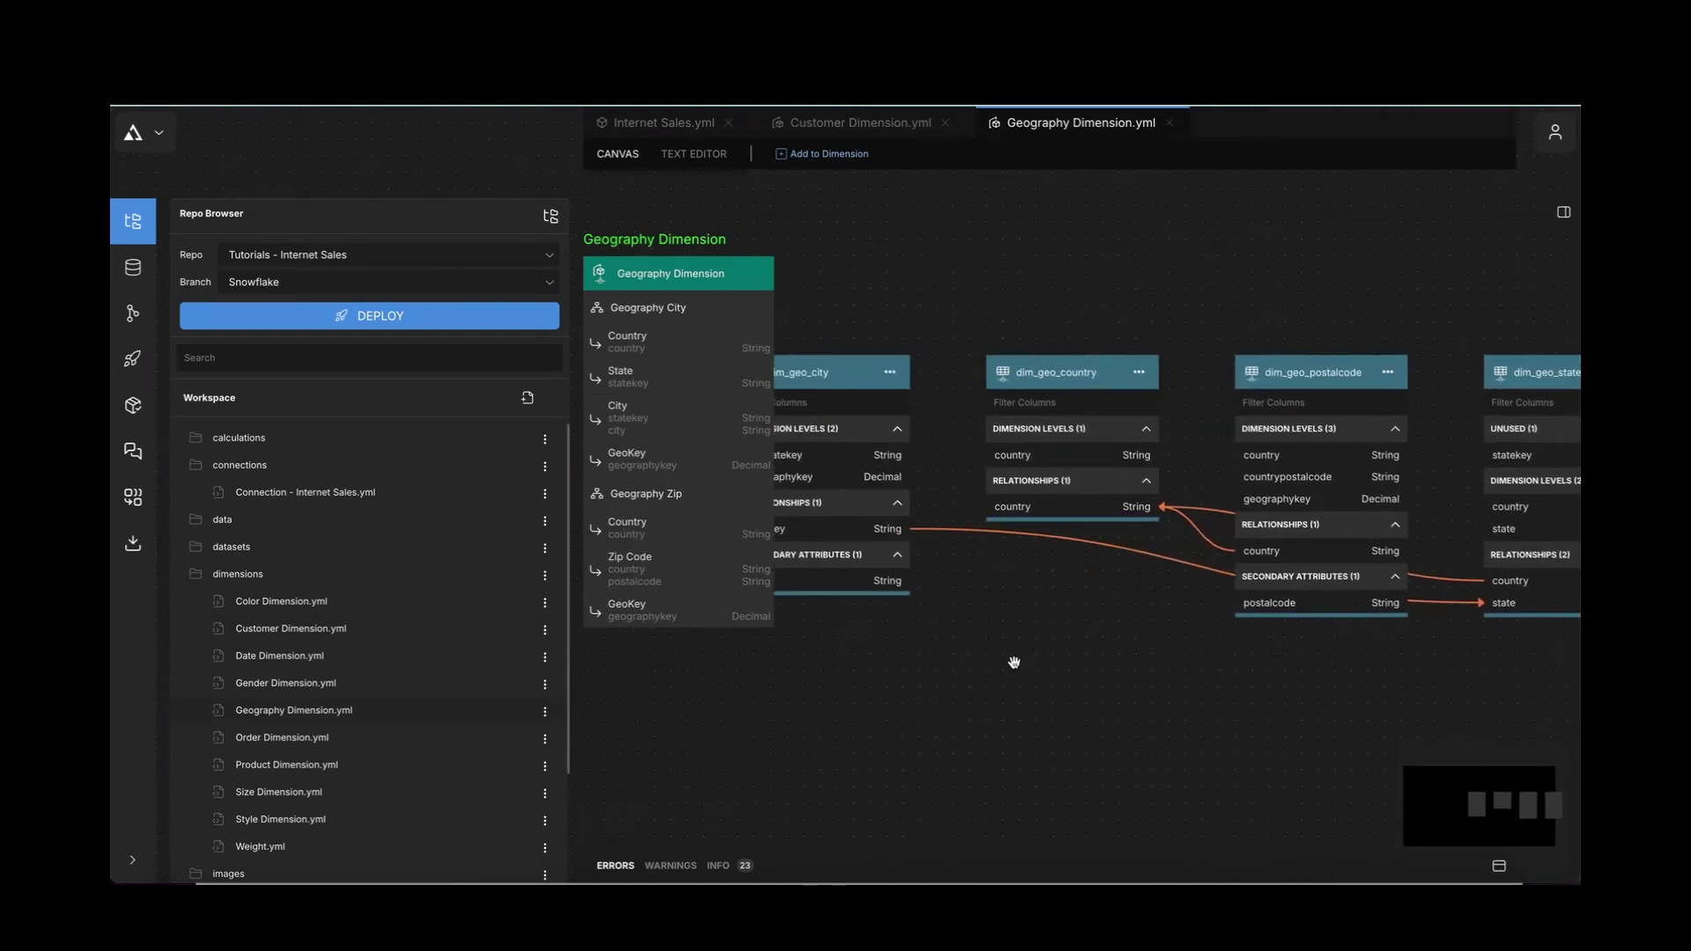
pyautogui.moveTo(1138, 707); pyautogui.dragTo(860, 845)
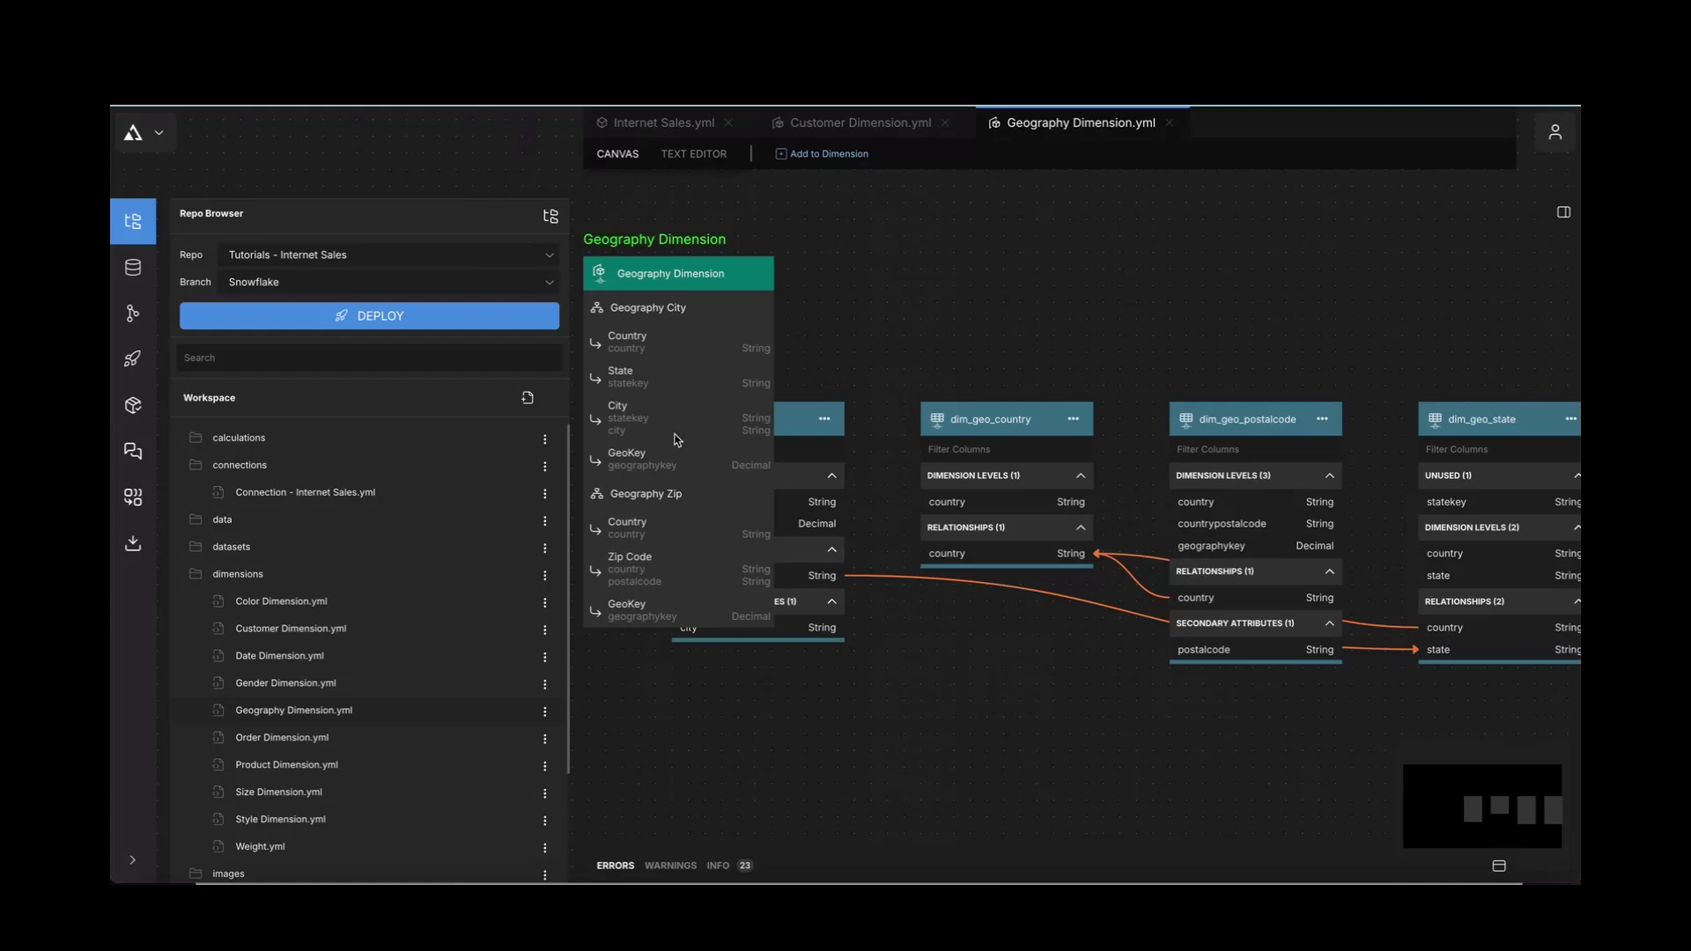
# Close the Geography and Customer Dimension files, then open the Product Dimension file.
pyautogui.click(1171, 123)
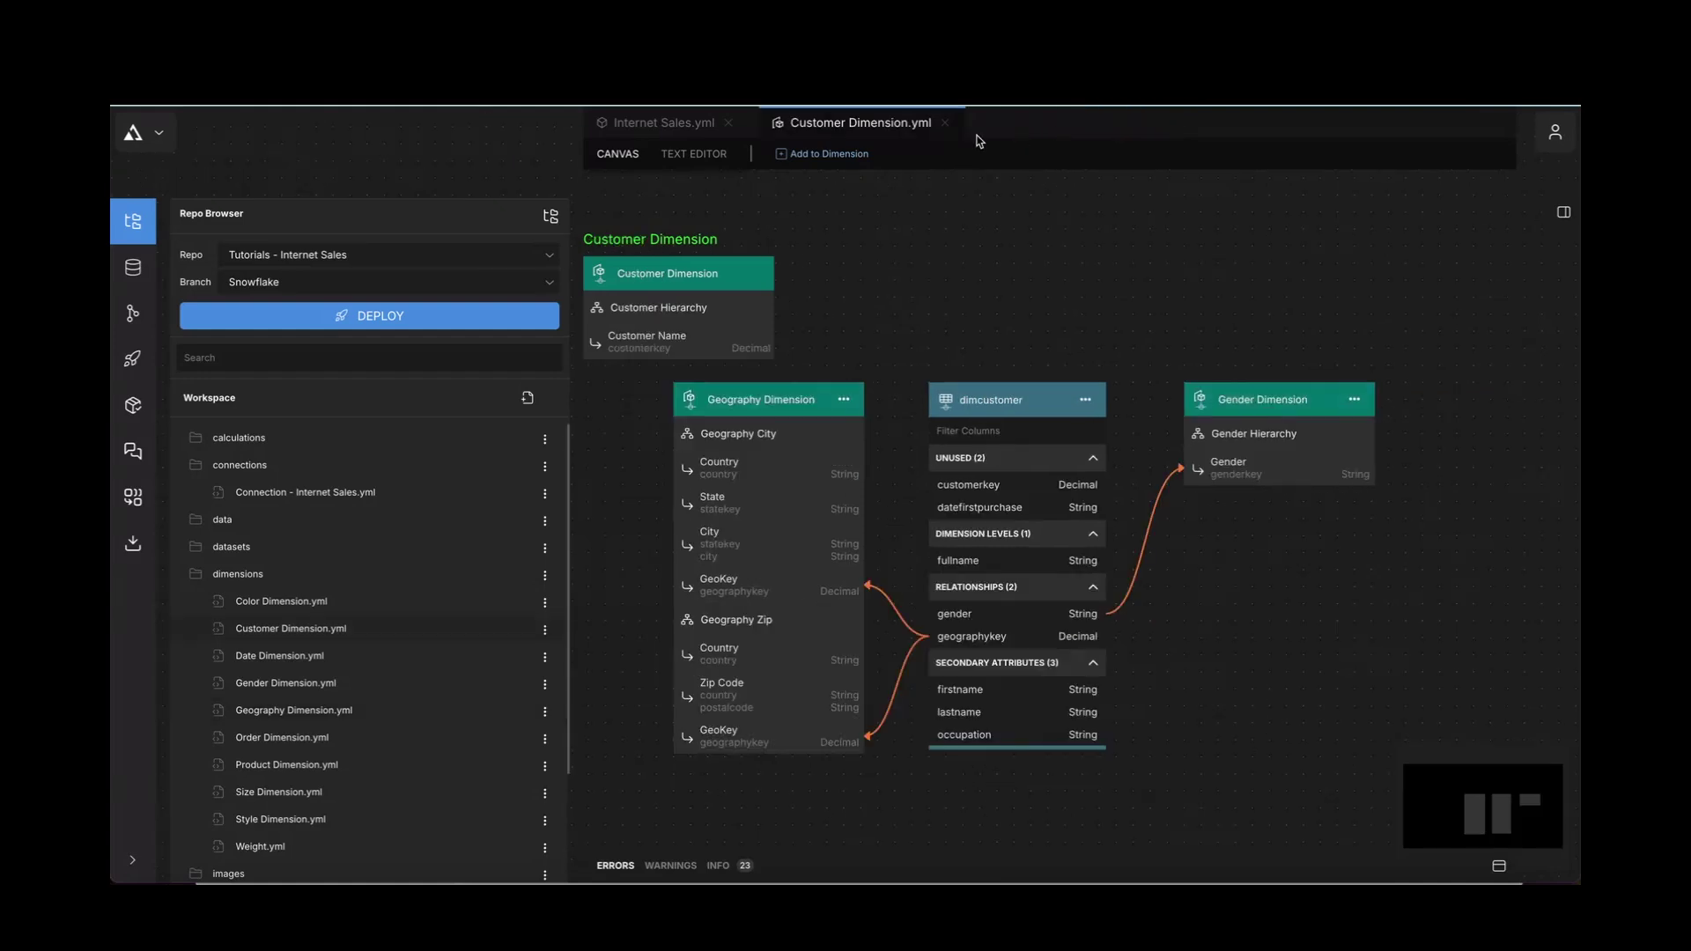
pyautogui.click(945, 126)
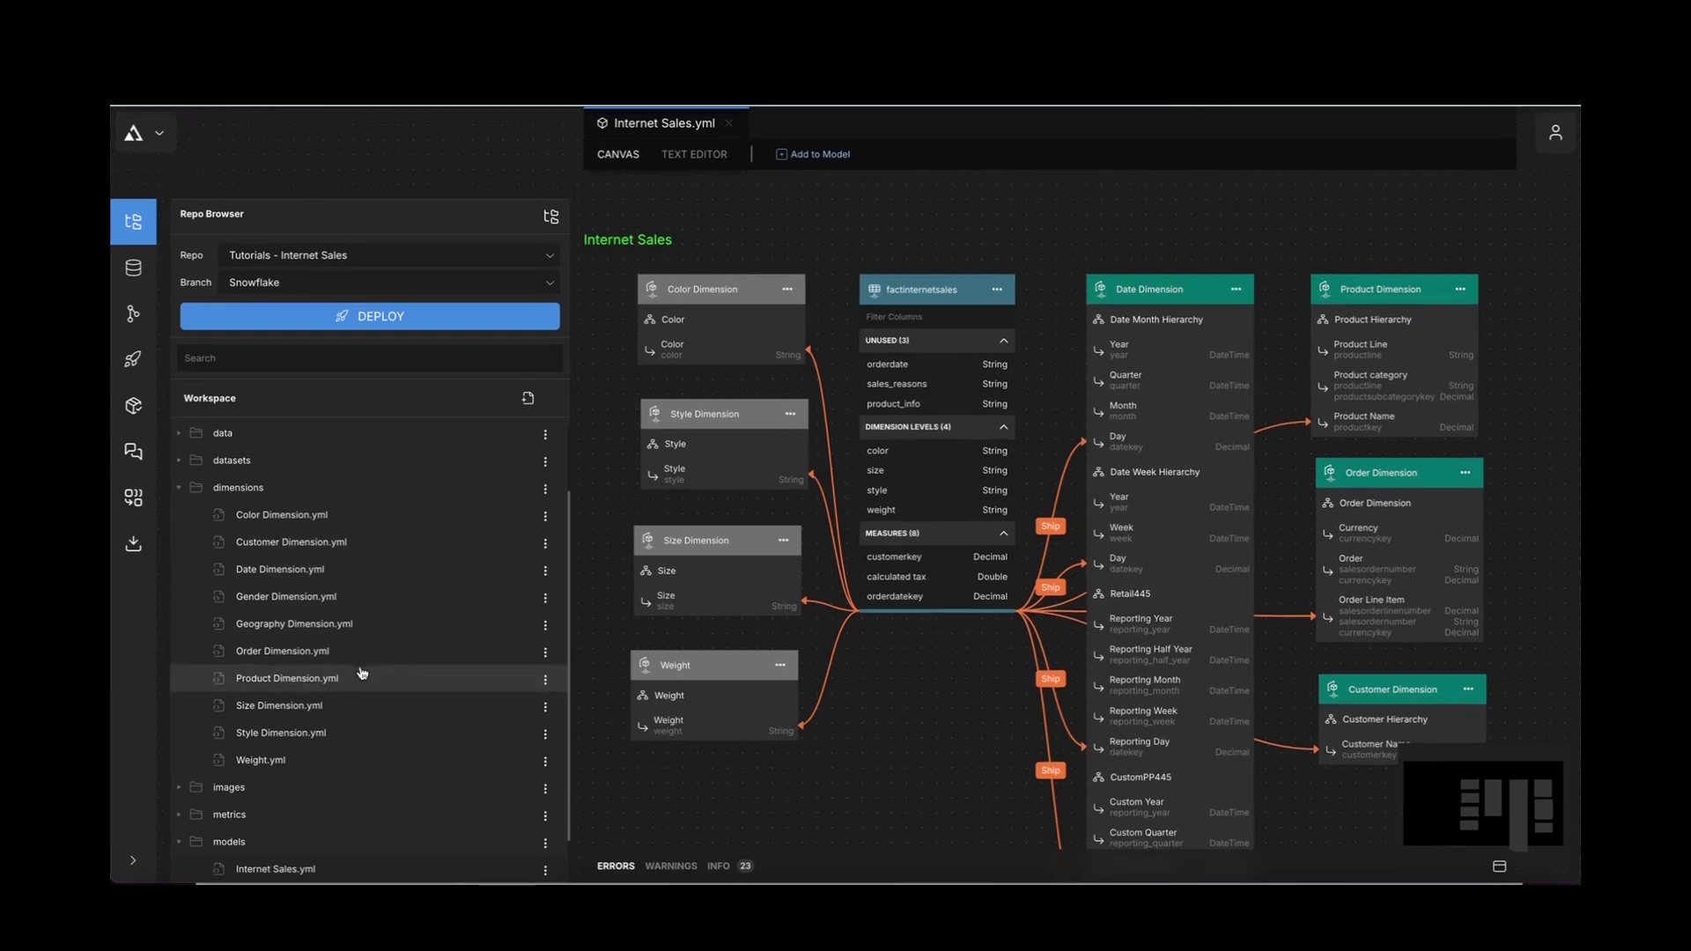
pyautogui.click(358, 678)
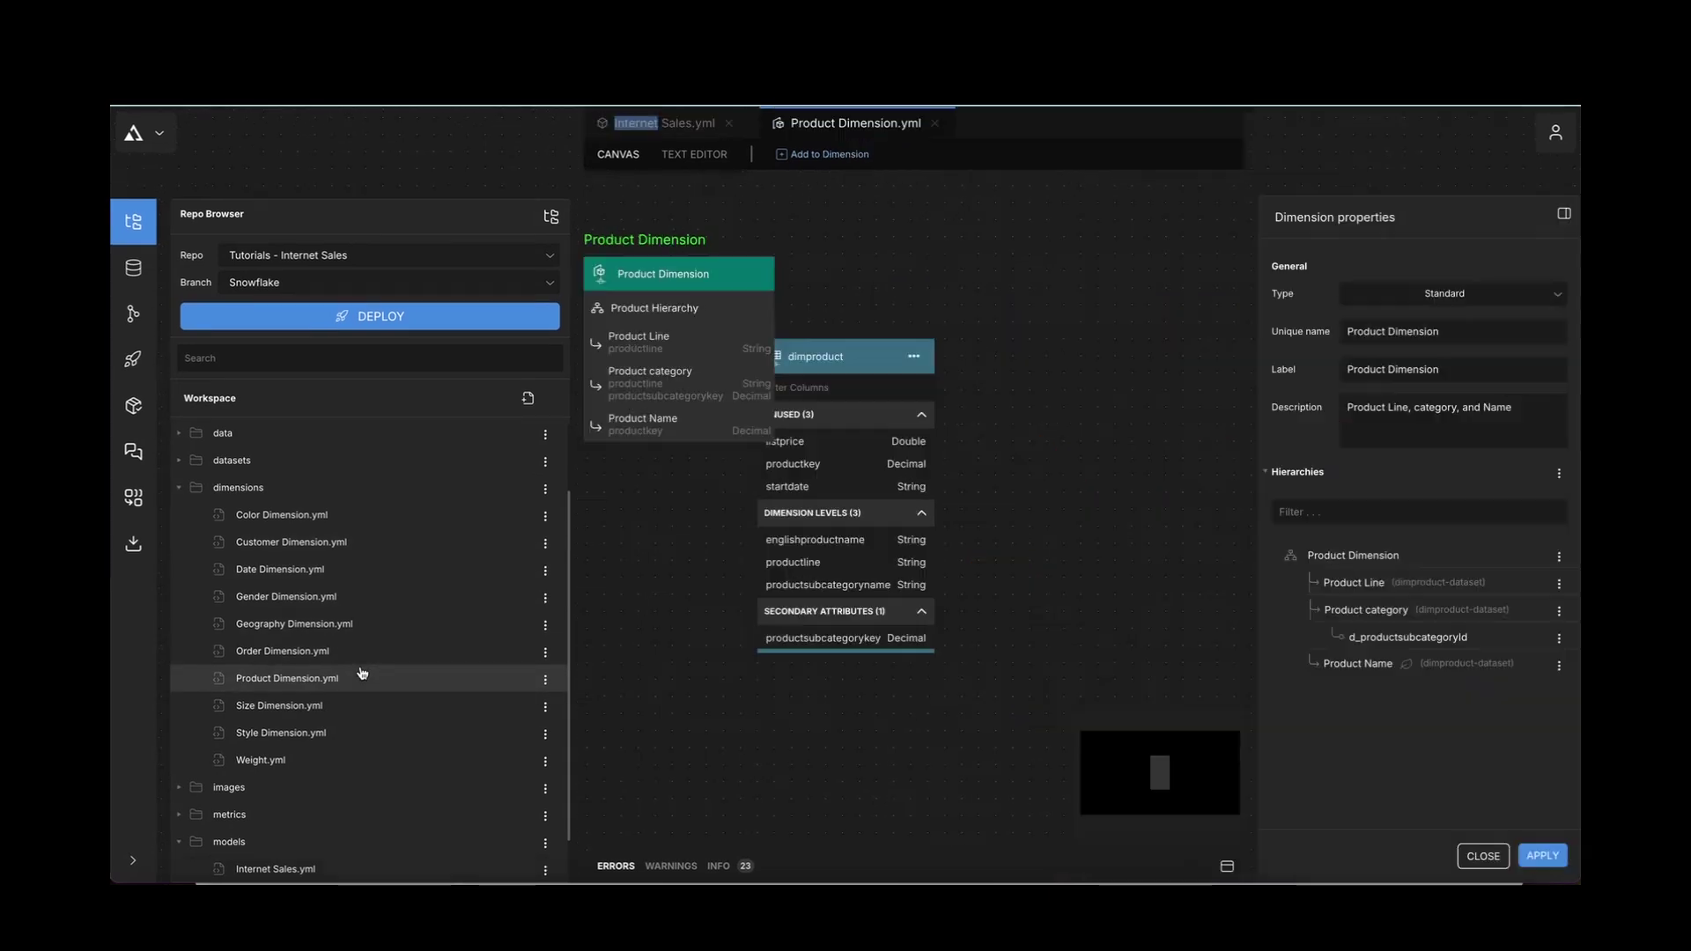
pyautogui.click(859, 368)
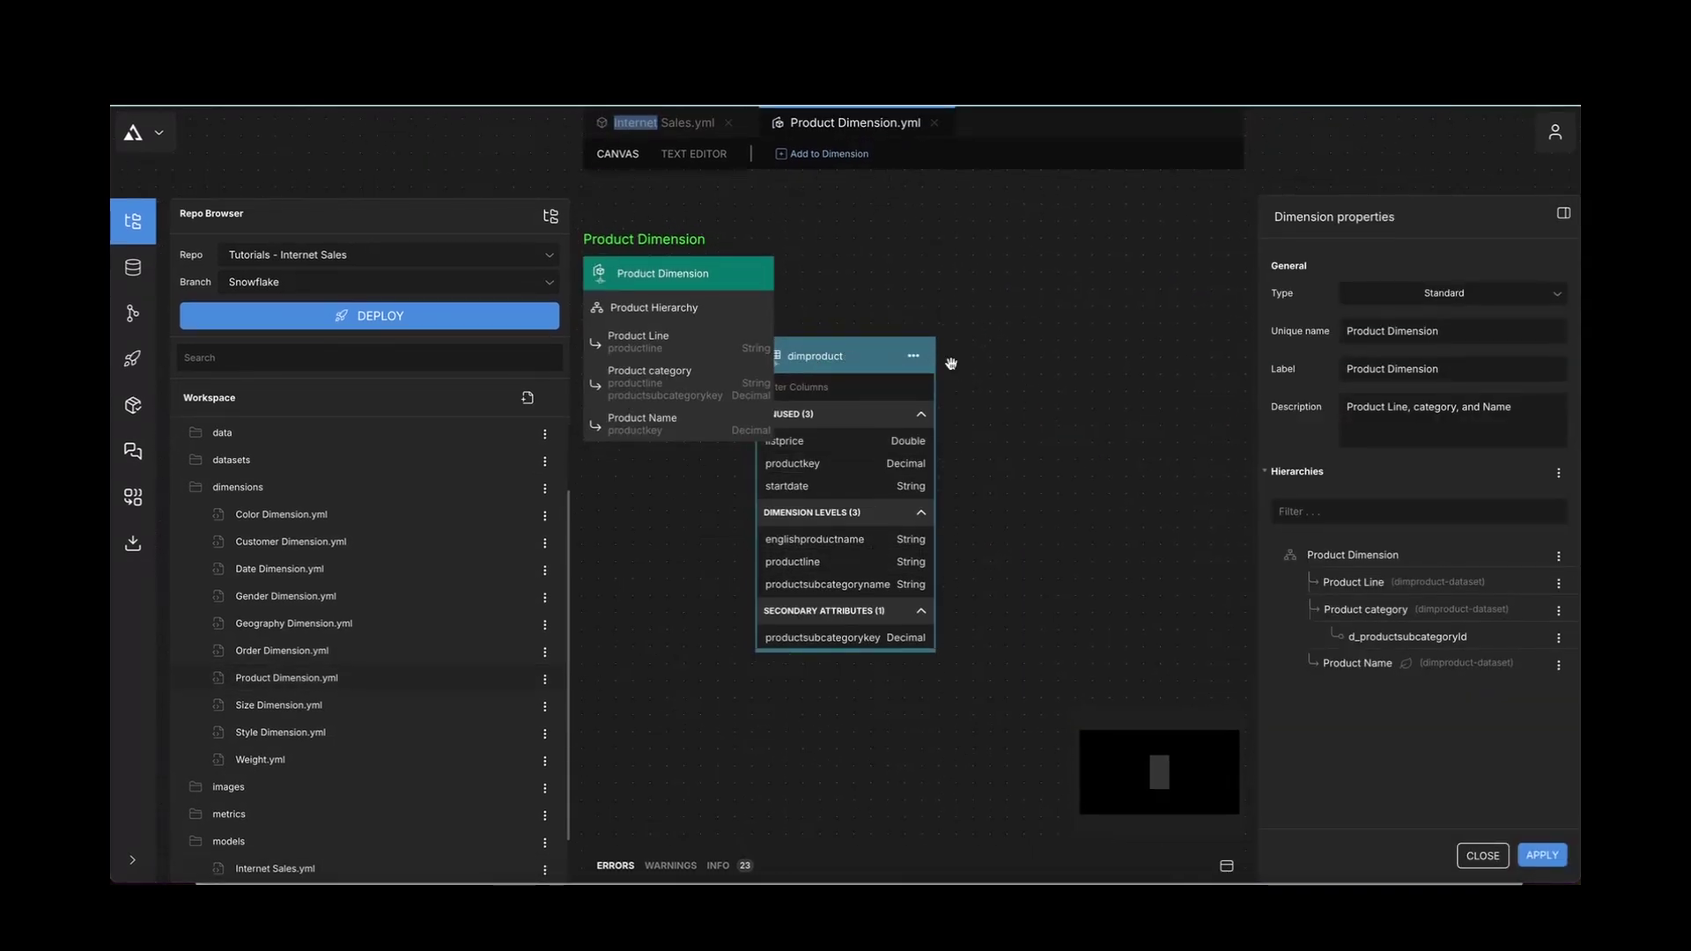
pyautogui.click(715, 156)
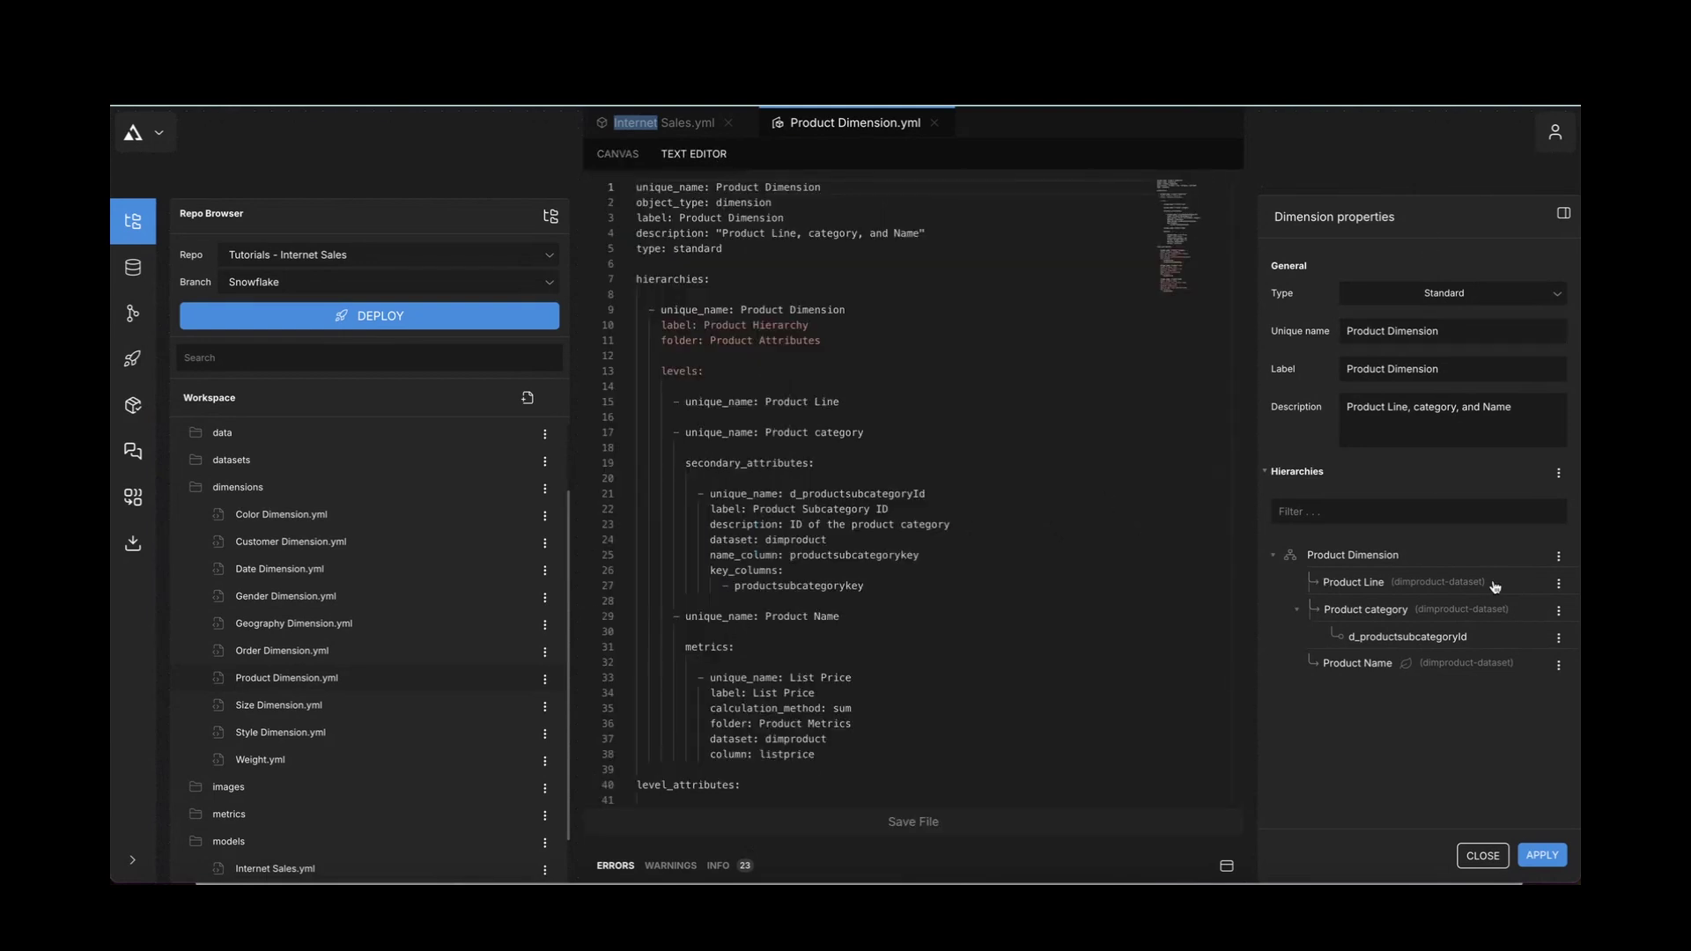
pyautogui.click(933, 126)
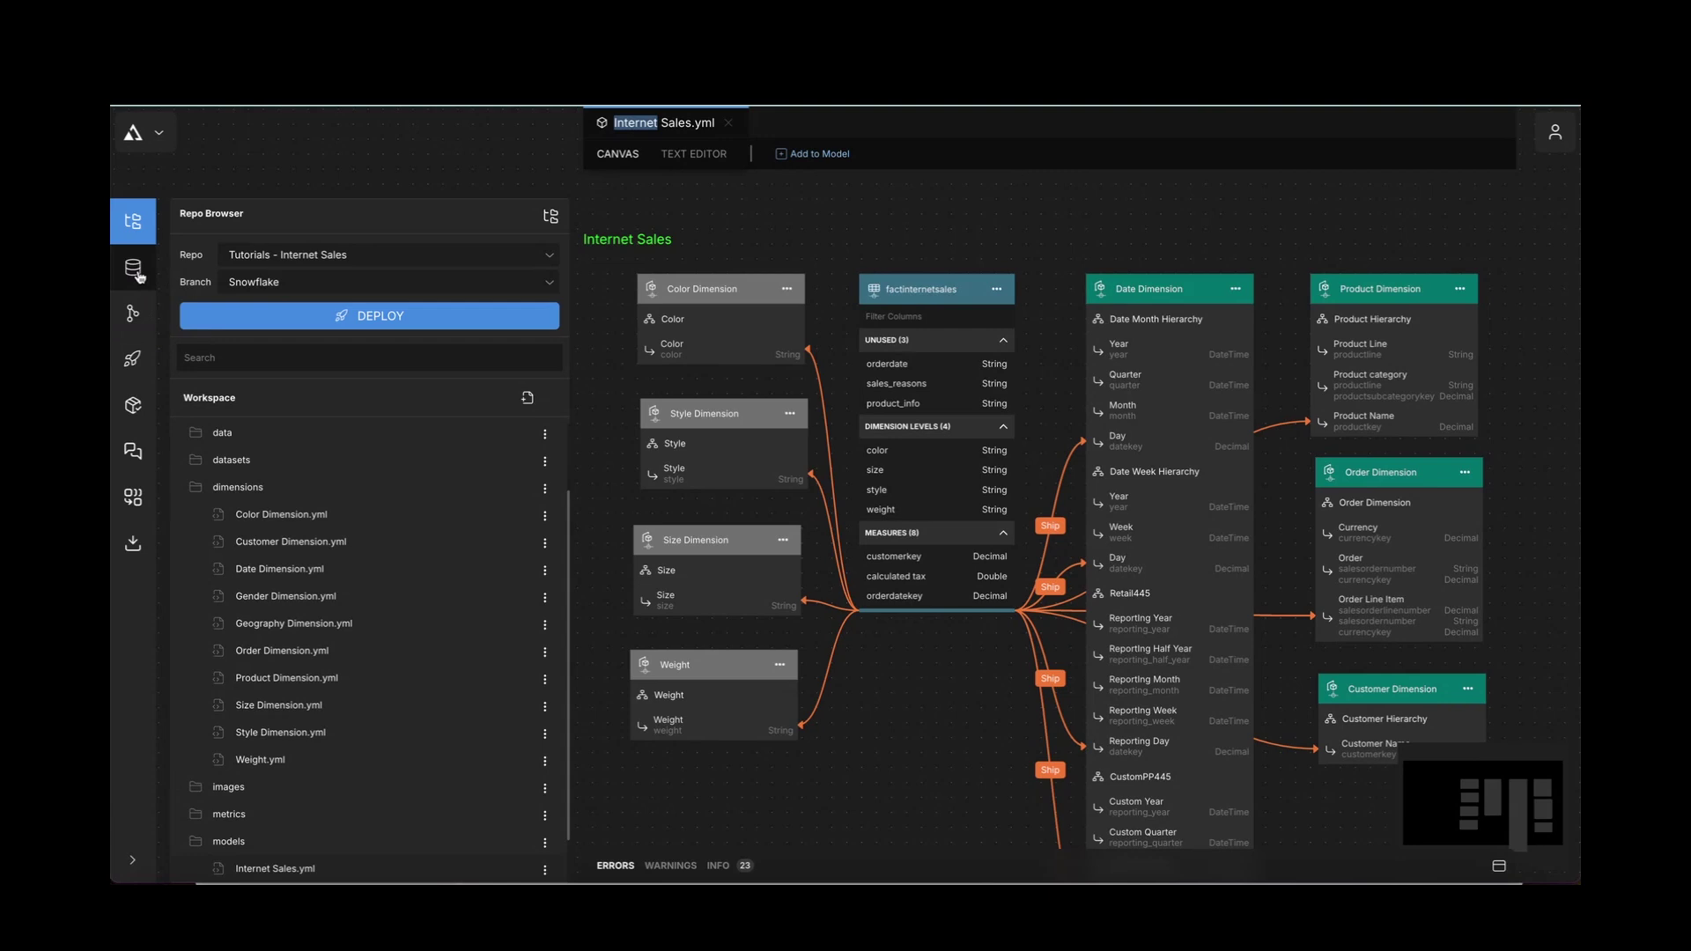
pyautogui.click(138, 275)
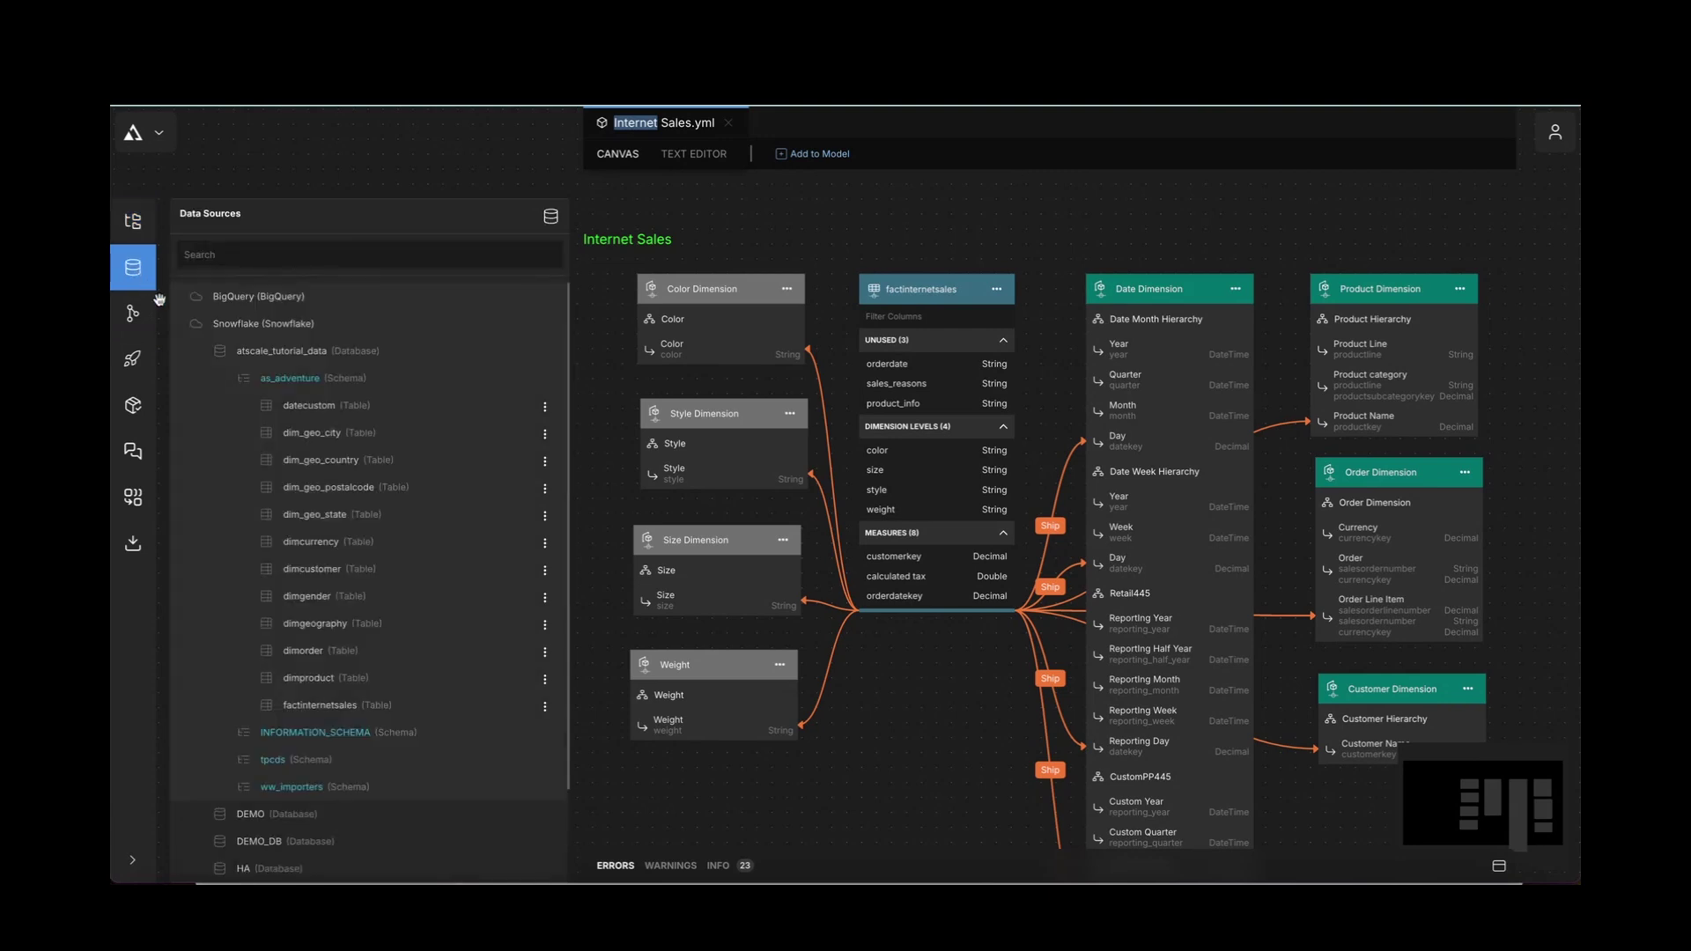
# Expand the Snowflake source and generate a new model from the factinternetsales table.
pyautogui.click(178, 326)
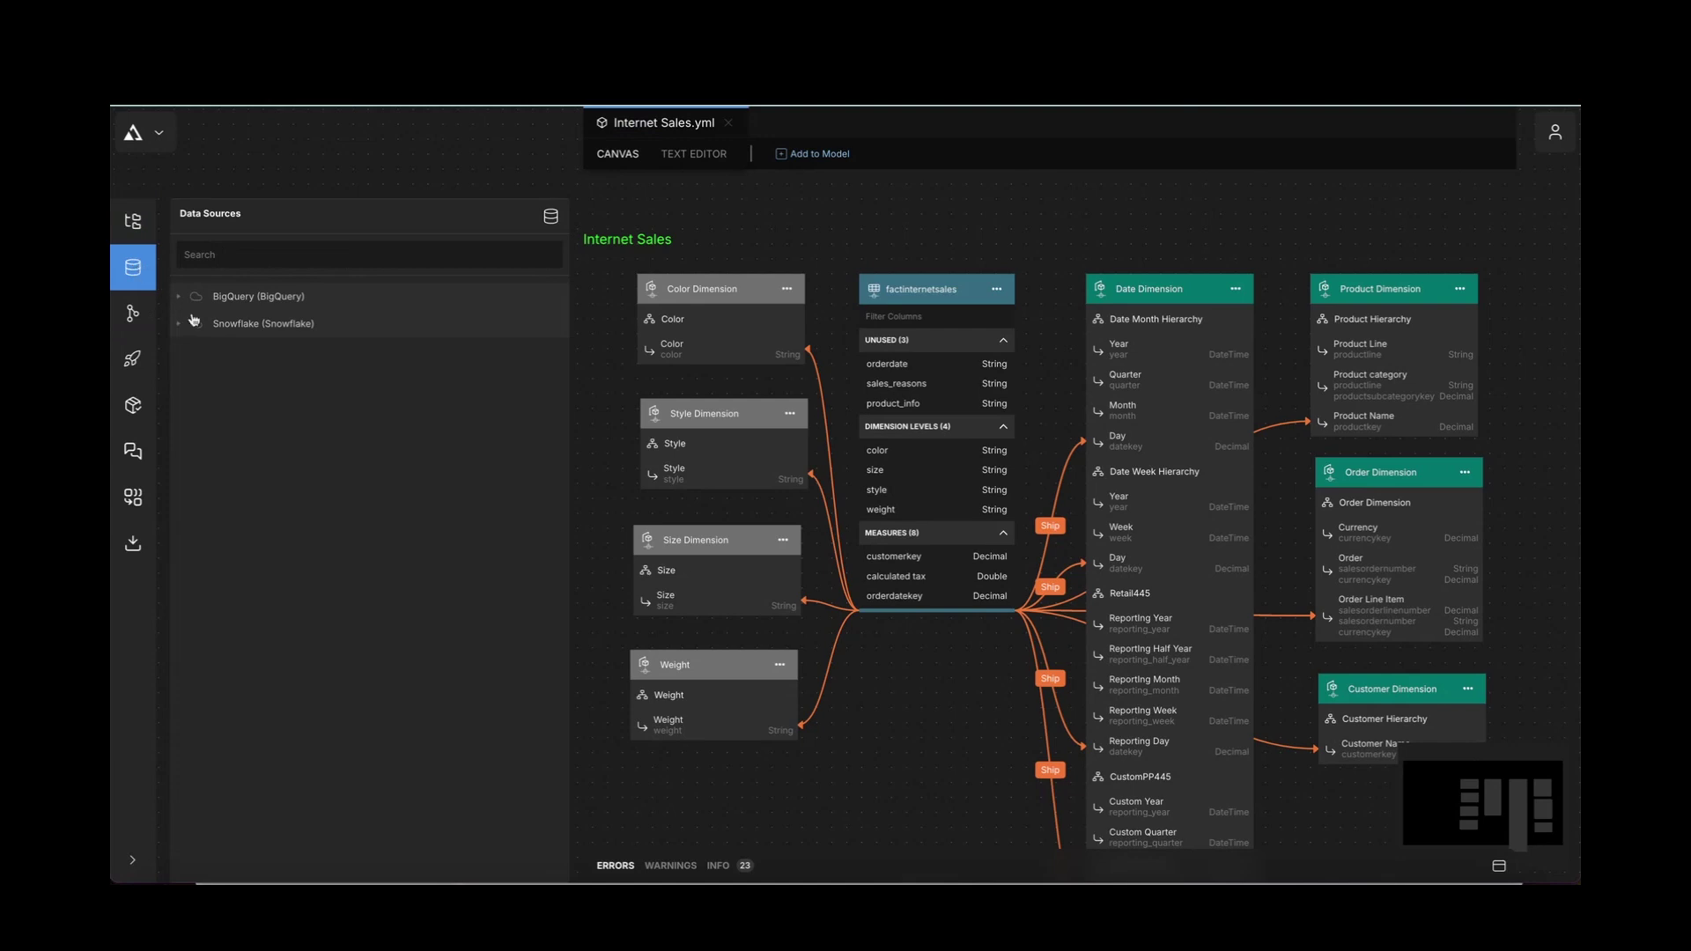
pyautogui.click(181, 324)
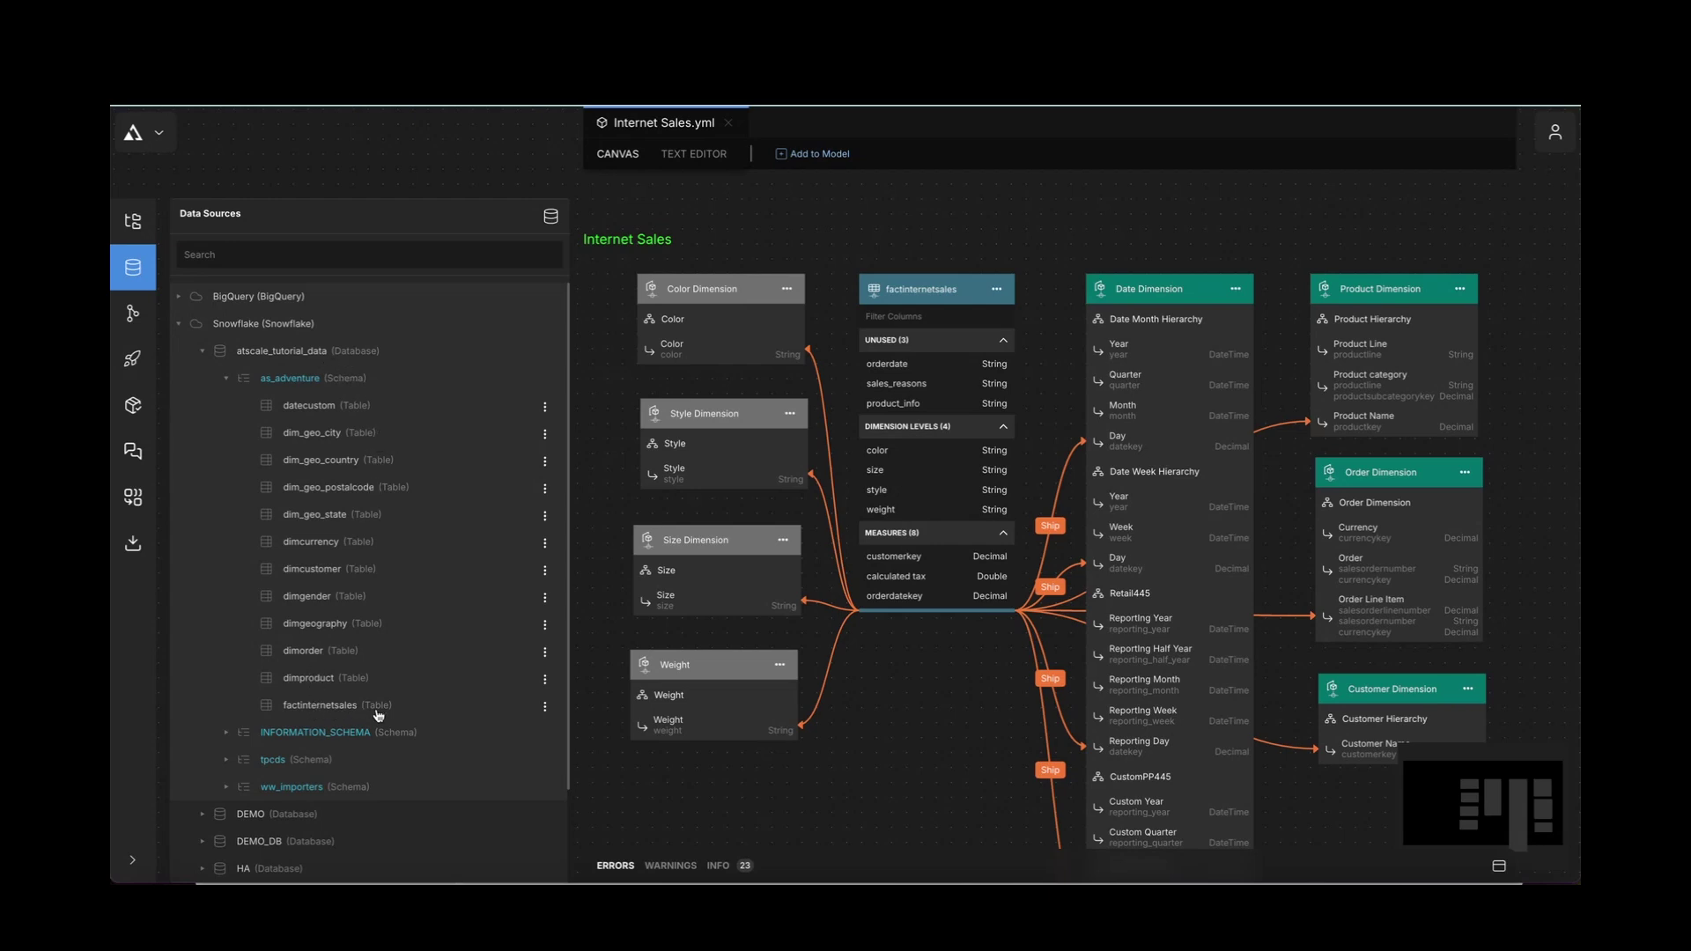
pyautogui.click(545, 707)
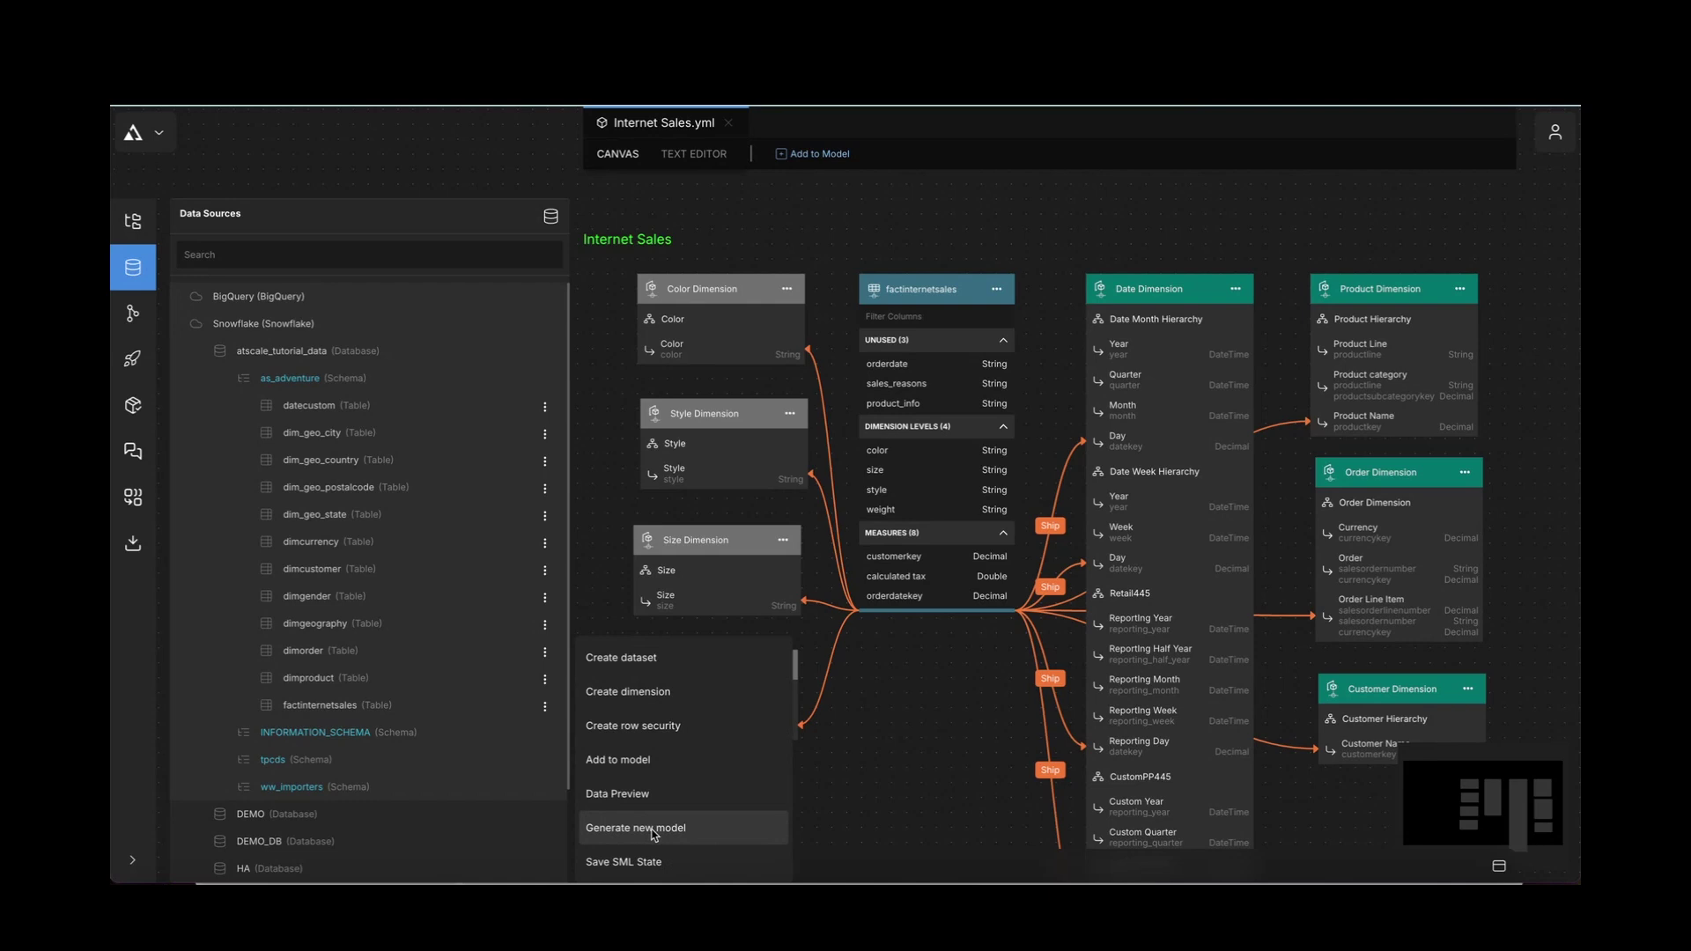
pyautogui.click(653, 834)
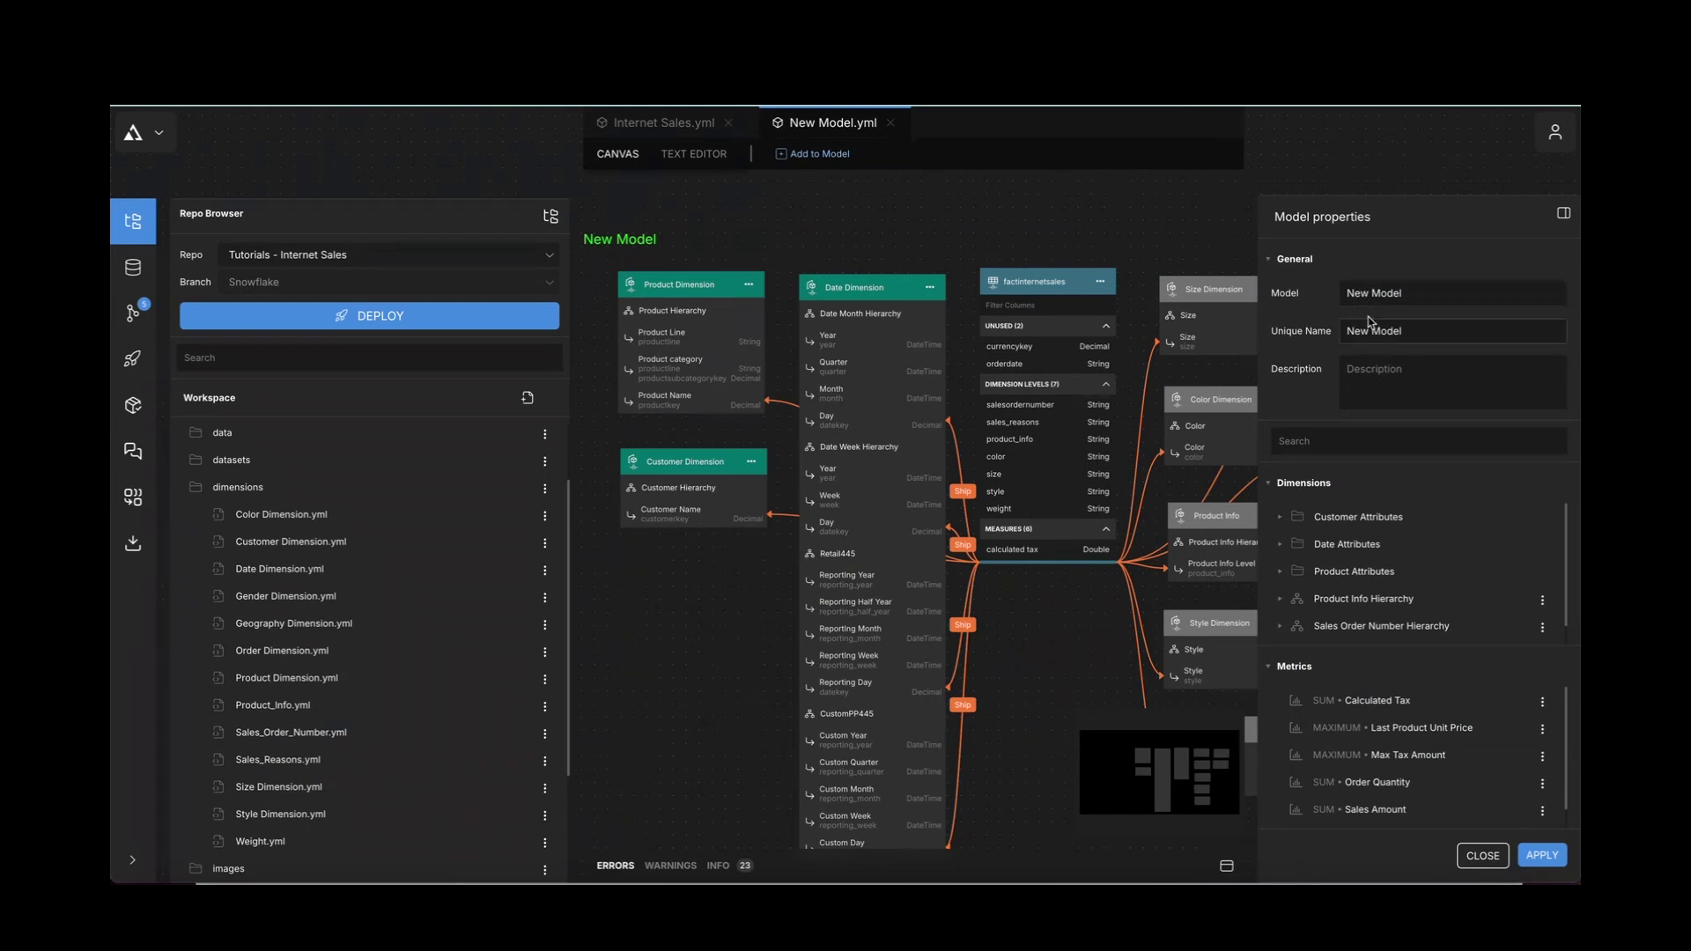
# Scroll the New Model's properties and expand, then collapse, the Customer Attributes folder.
pyautogui.scroll(-1, 1320, 586)
pyautogui.scroll(1, 1306, 592)
pyautogui.click(1281, 518)
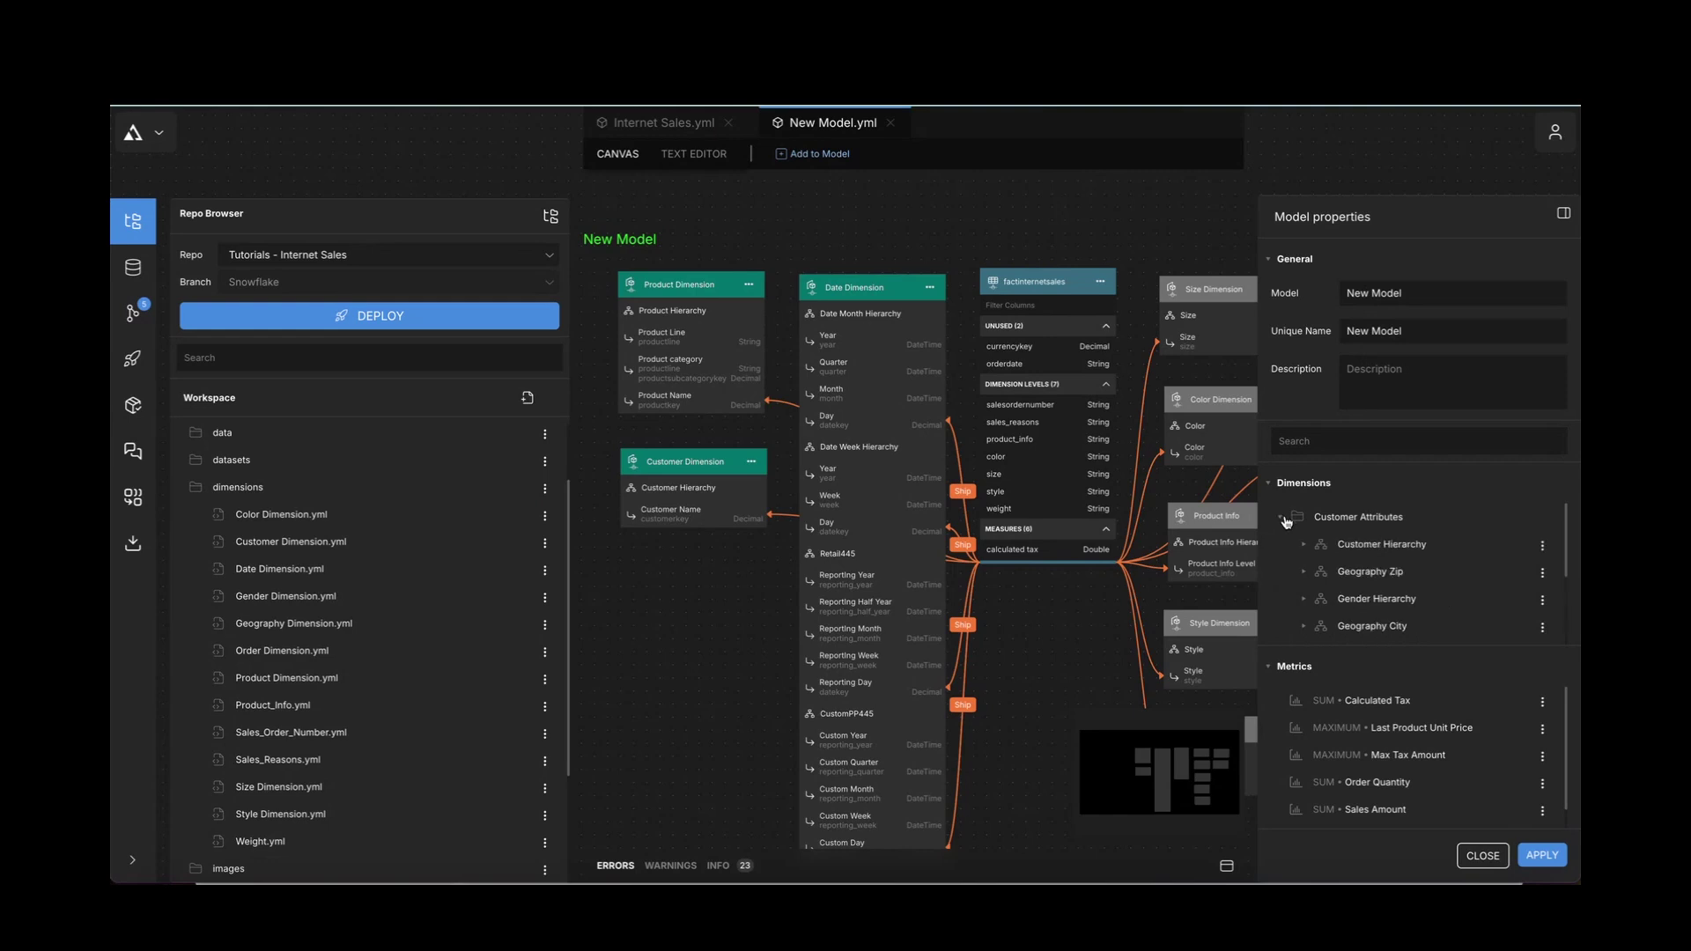
pyautogui.click(1282, 519)
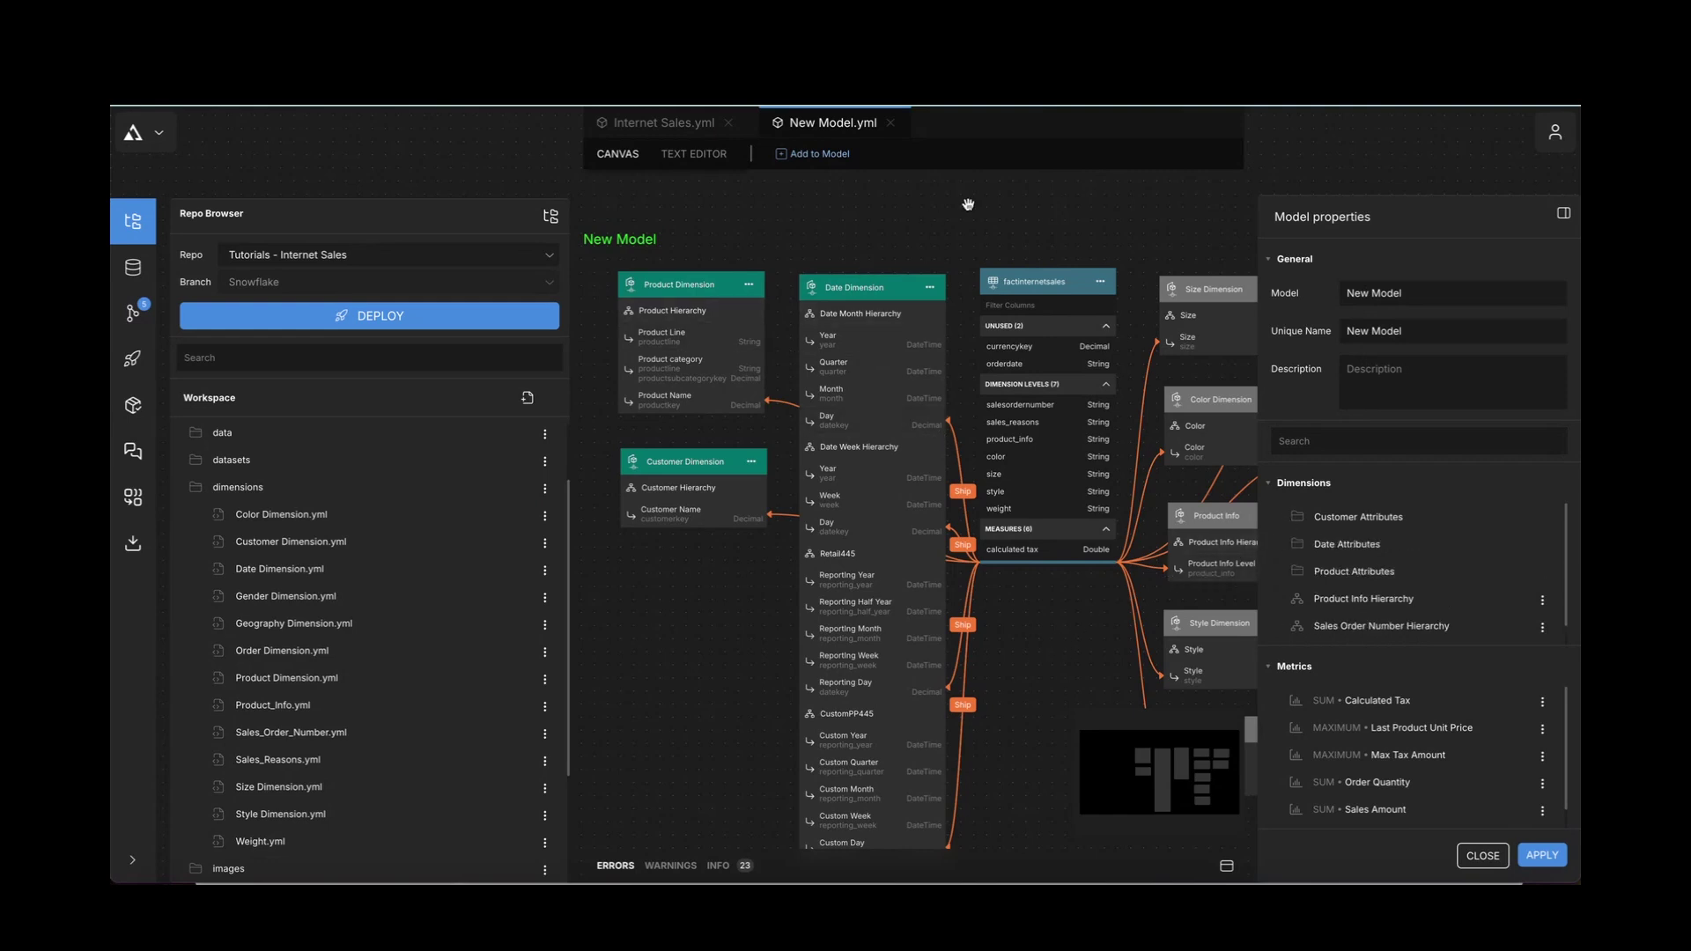
# Hide the Model properties panel to reveal the full New Model diagram.
pyautogui.click(1564, 216)
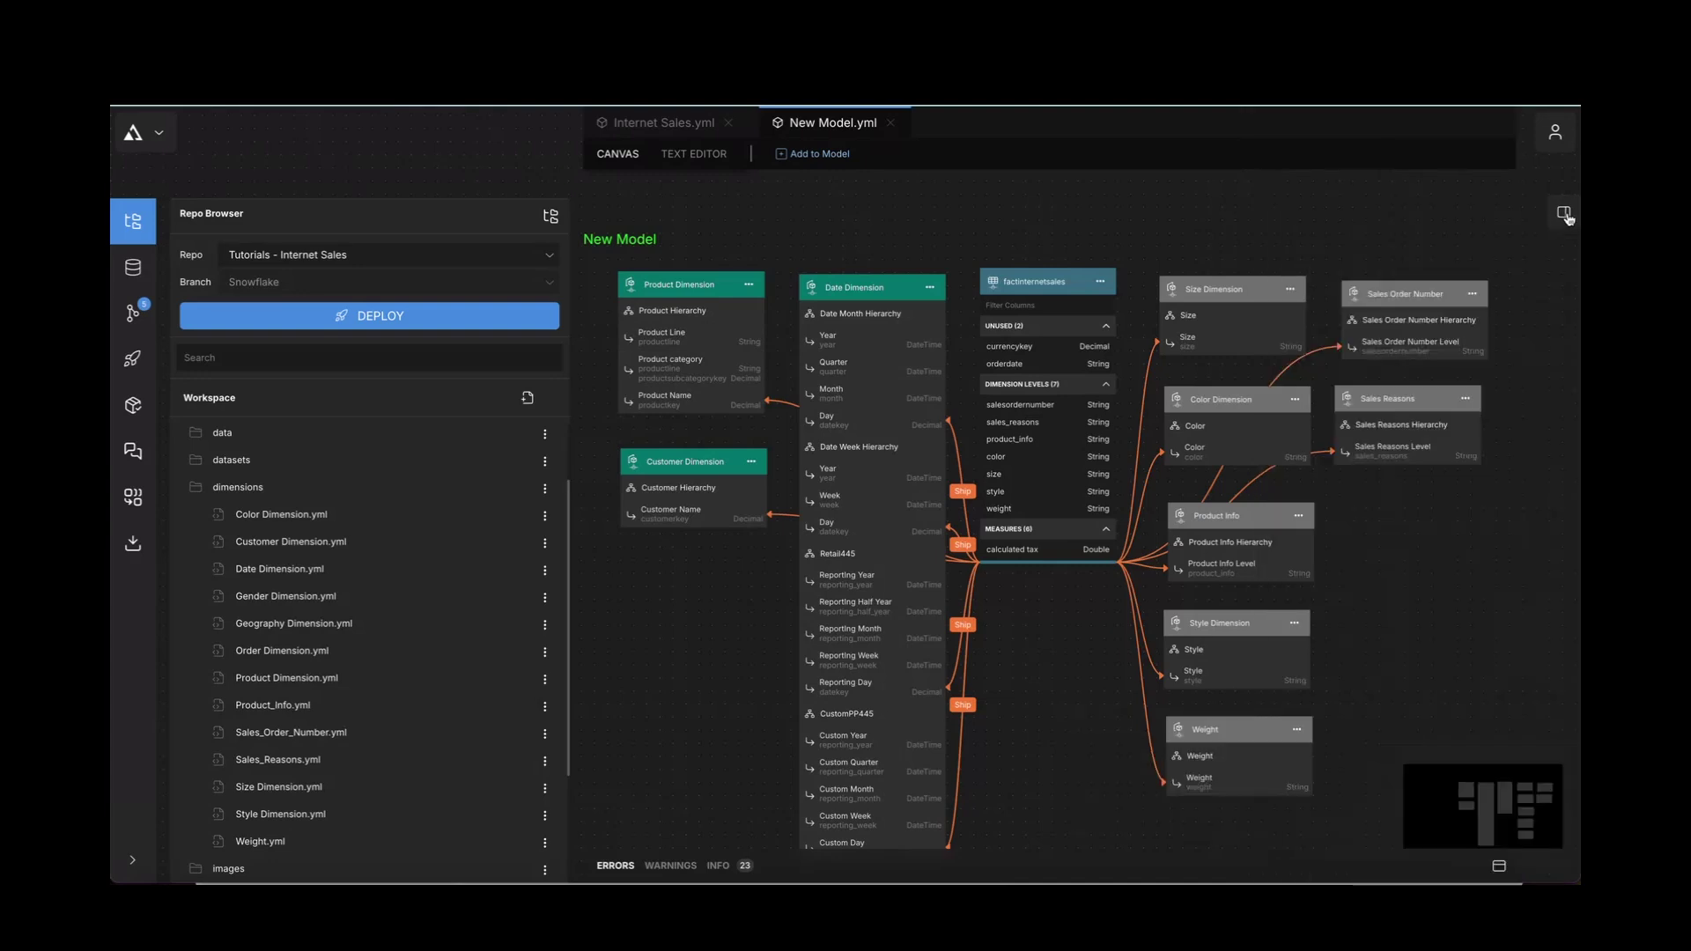